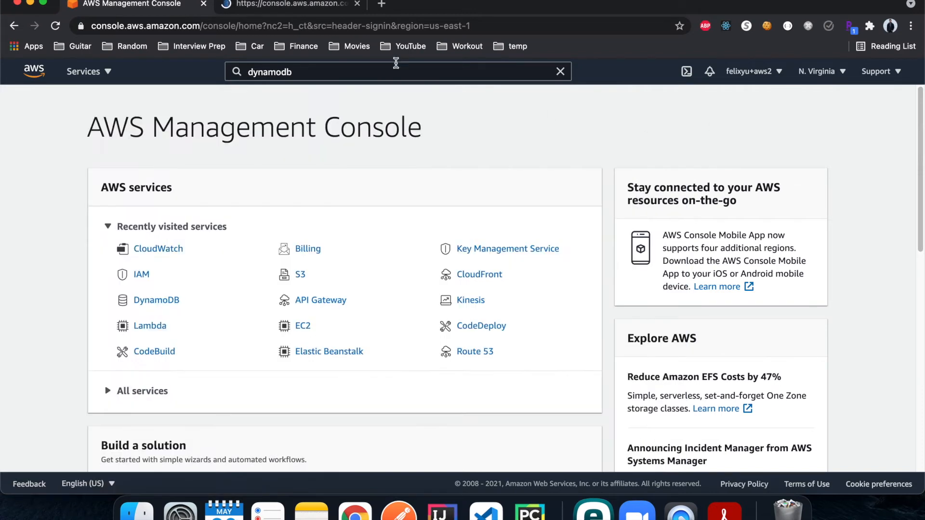
Create a DynamoDB table named test-table with the String partition key accountId and default settings.
{"action": "left_click", "coordinate": [306, 6]}
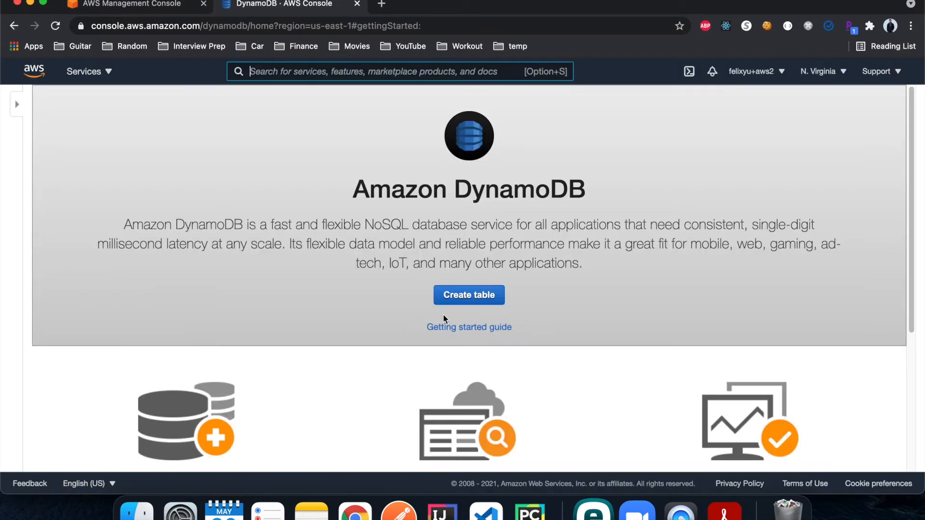
{"action": "left_click", "coordinate": [475, 298]}
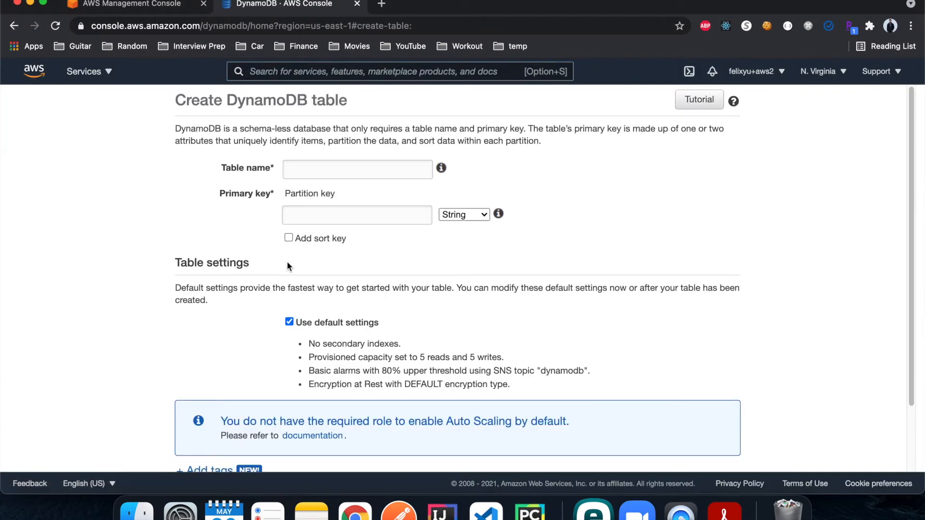
{"action": "left_click", "coordinate": [324, 171]}
{"action": "type", "text": "test-table"}
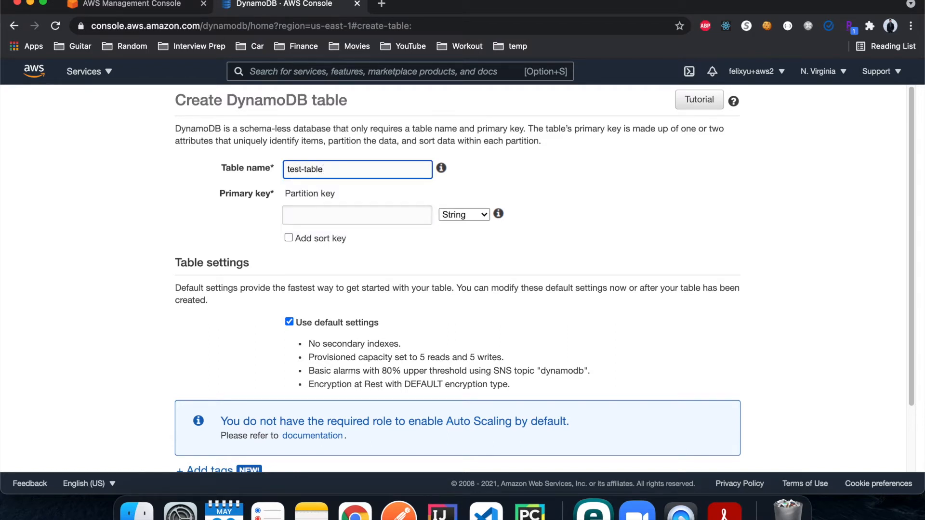
{"action": "left_click", "coordinate": [320, 214]}
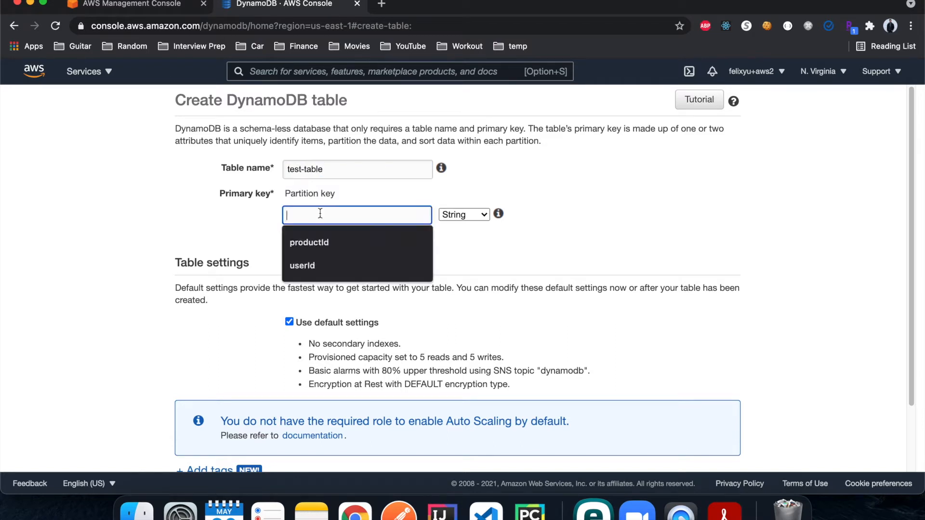
{"action": "type", "text": "accountId"}
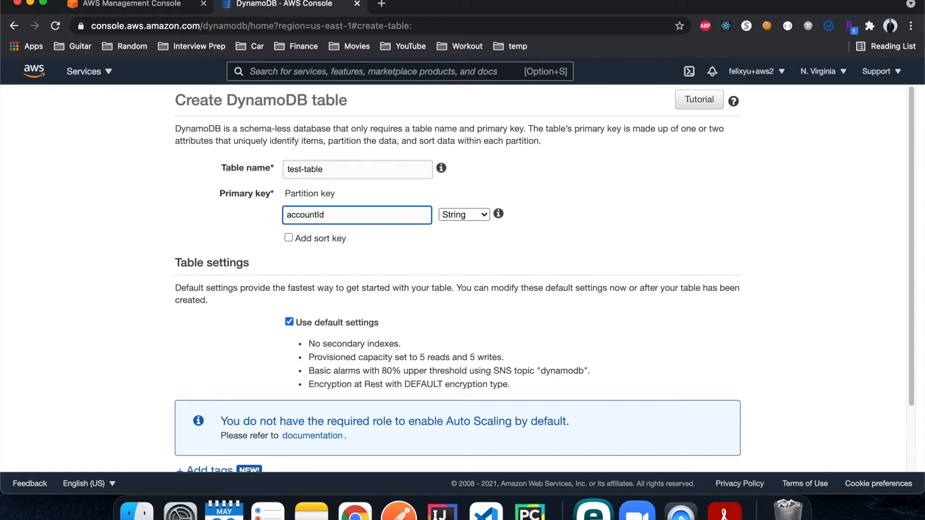
{"action": "scroll", "coordinate": [438, 258], "scroll_direction": "down", "scroll_amount": 3}
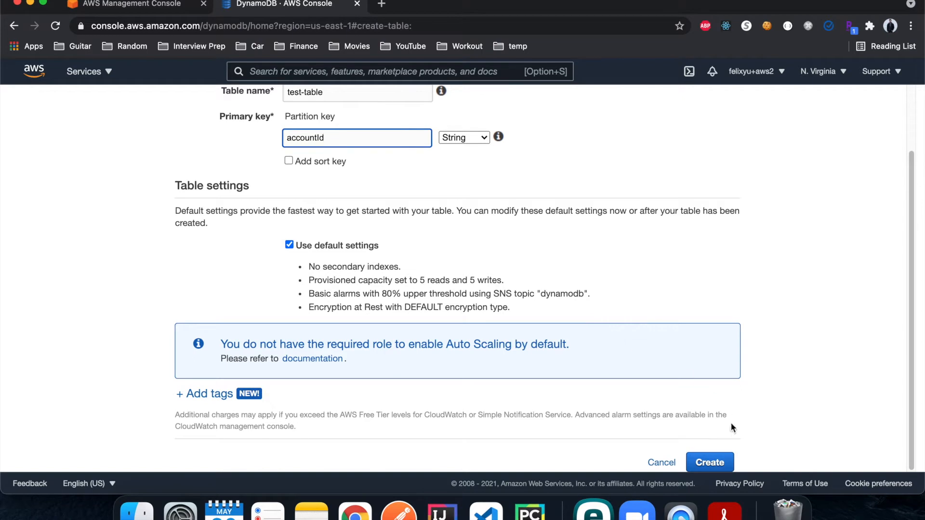
{"action": "left_click", "coordinate": [710, 462]}
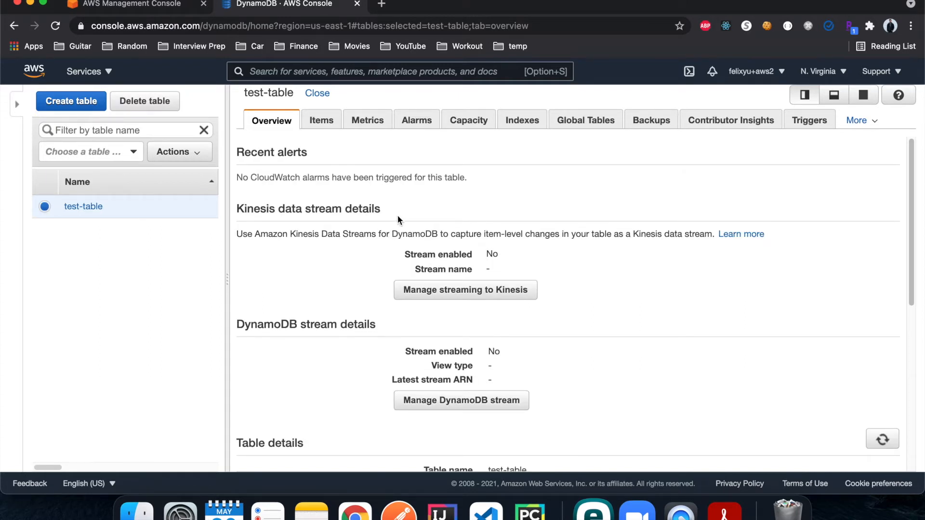
Find the IAM service and open its dashboard in a new browser tab.
{"action": "left_click", "coordinate": [395, 66]}
{"action": "type", "text": "iam"}
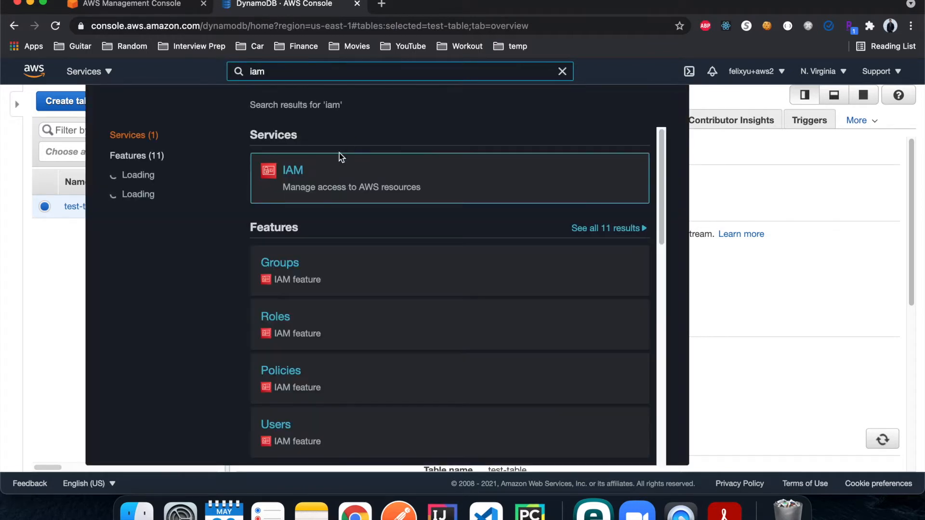
{"action": "right_click", "coordinate": [308, 172]}
{"action": "left_click", "coordinate": [308, 177]}
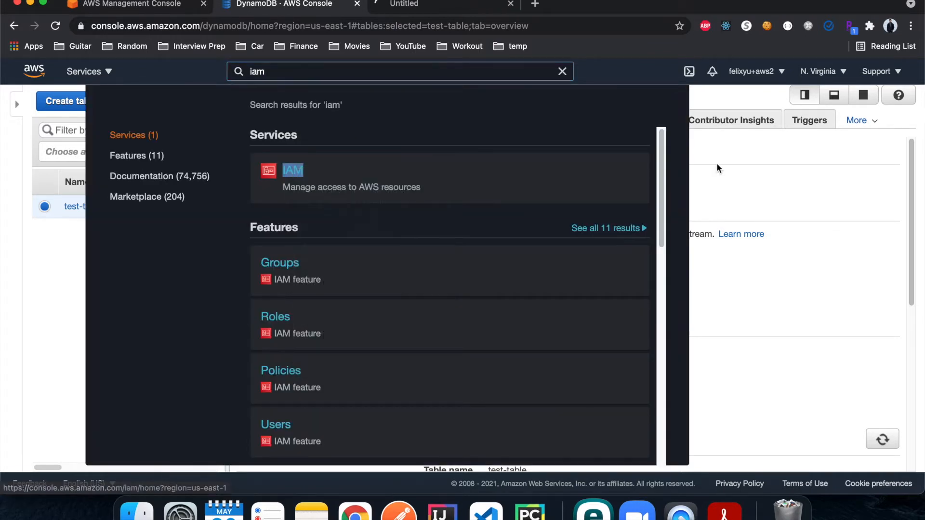
{"action": "left_click", "coordinate": [715, 162]}
{"action": "left_click", "coordinate": [436, 7]}
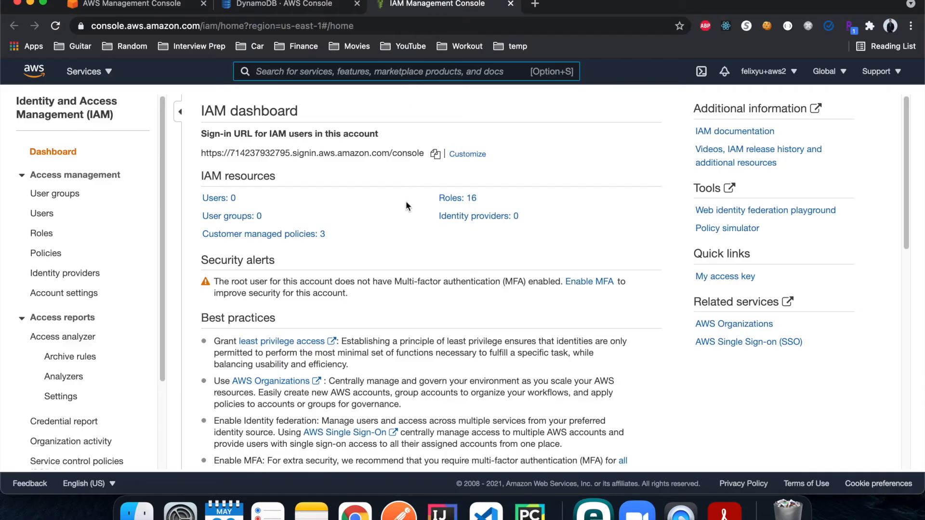
Start a new IAM role for an AWS service with the Lambda use case and proceed to its permissions.
{"action": "left_click", "coordinate": [43, 236]}
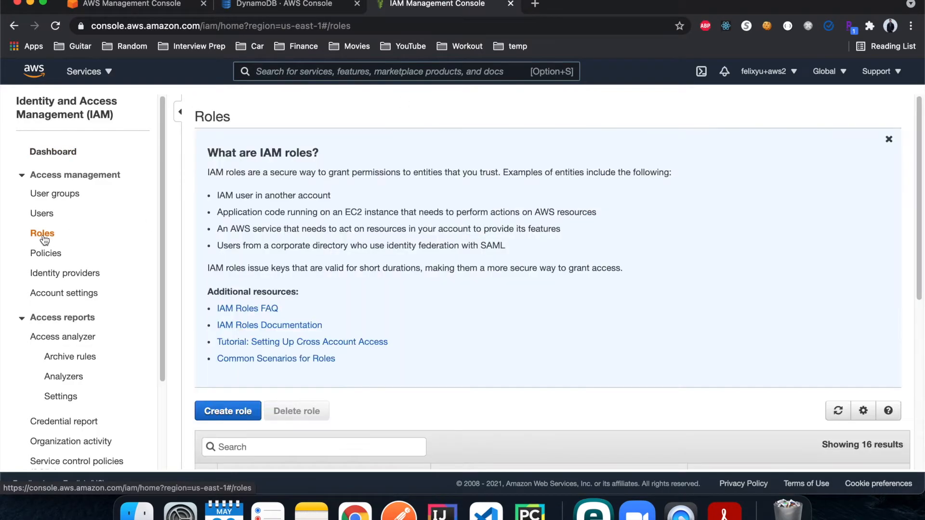
{"action": "left_click", "coordinate": [227, 411]}
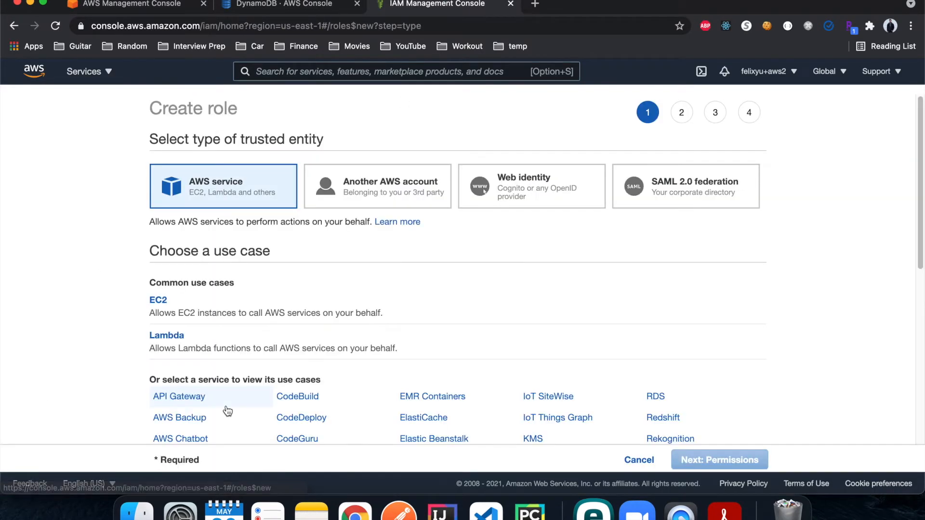
{"action": "left_click", "coordinate": [176, 342]}
{"action": "scroll", "coordinate": [537, 351], "scroll_direction": "down", "scroll_amount": 3}
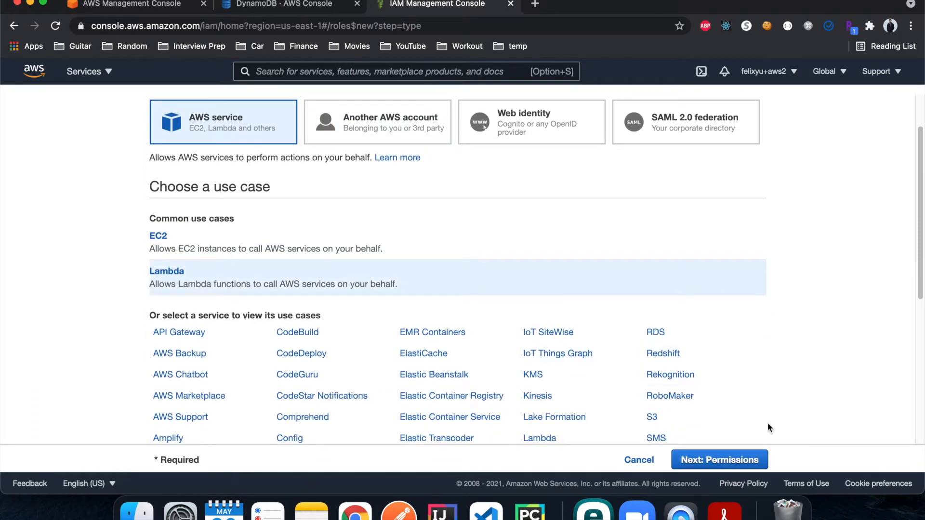
{"action": "left_click", "coordinate": [741, 460]}
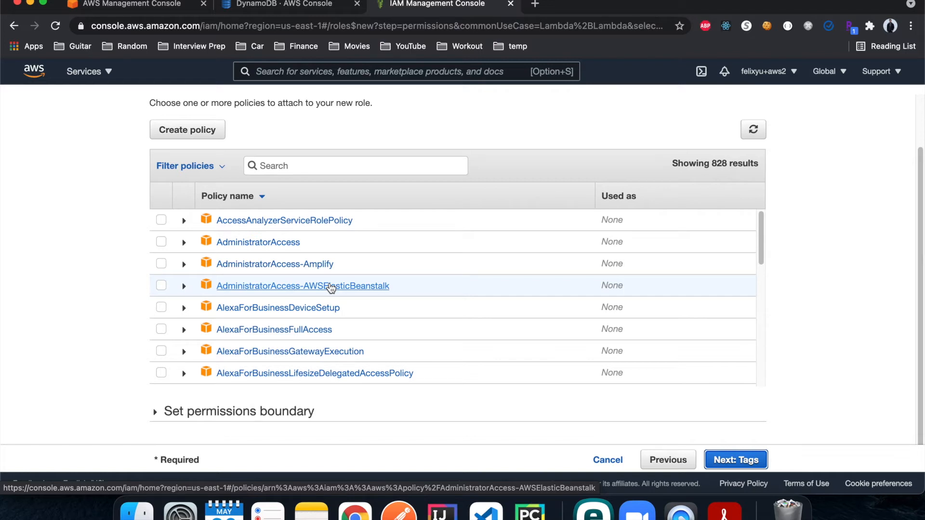
Attach the CloudWatchLogsFullAccess and AmazonDynamoDBFullAccess policies to the new role.
{"action": "left_click", "coordinate": [314, 165]}
{"action": "type", "text": "cloudwatchlog"}
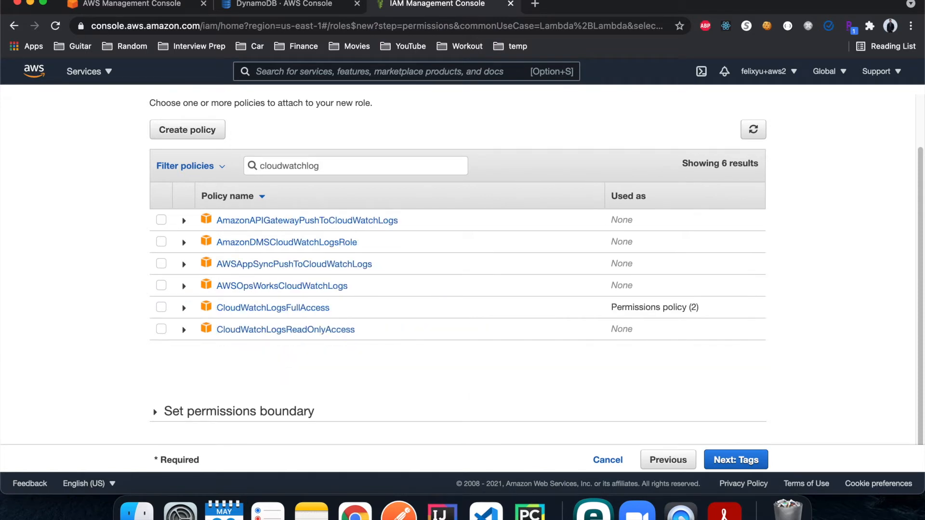
{"action": "left_click", "coordinate": [161, 309]}
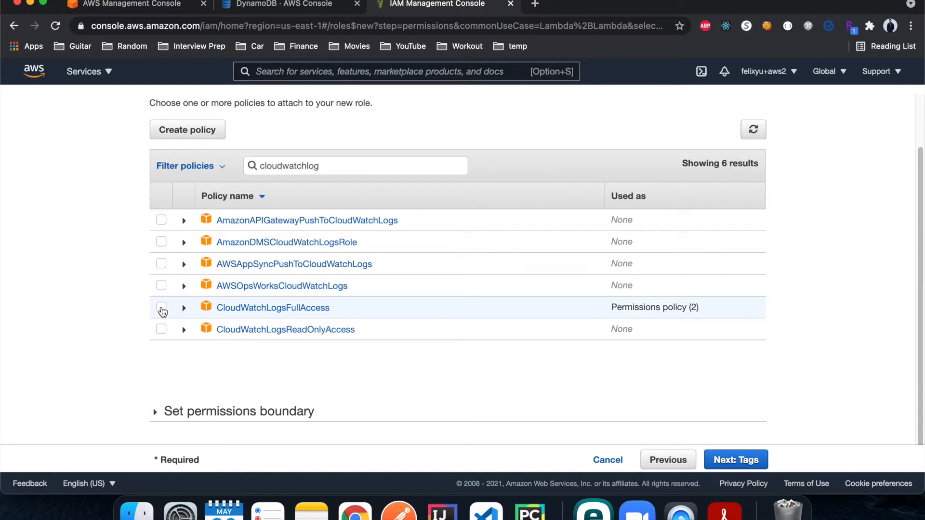
{"action": "double_click", "coordinate": [304, 166]}
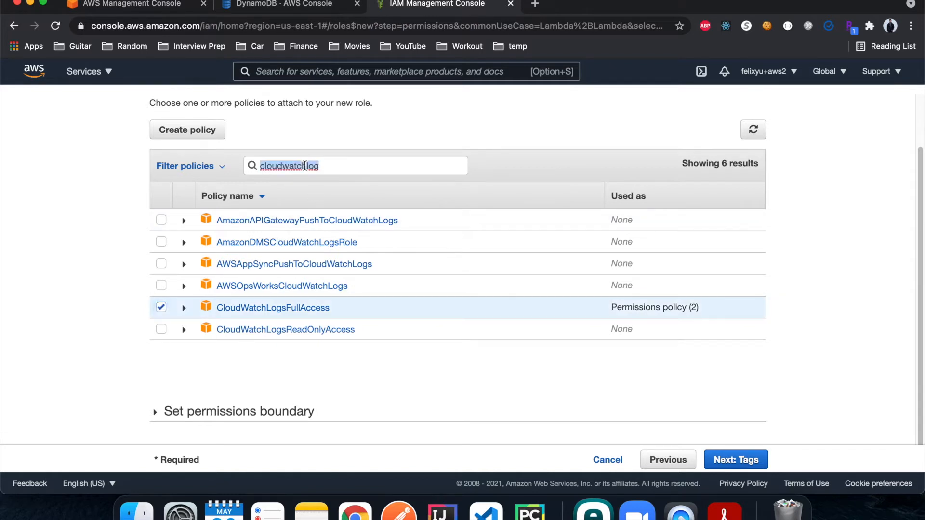
{"action": "type", "text": "dynamodb"}
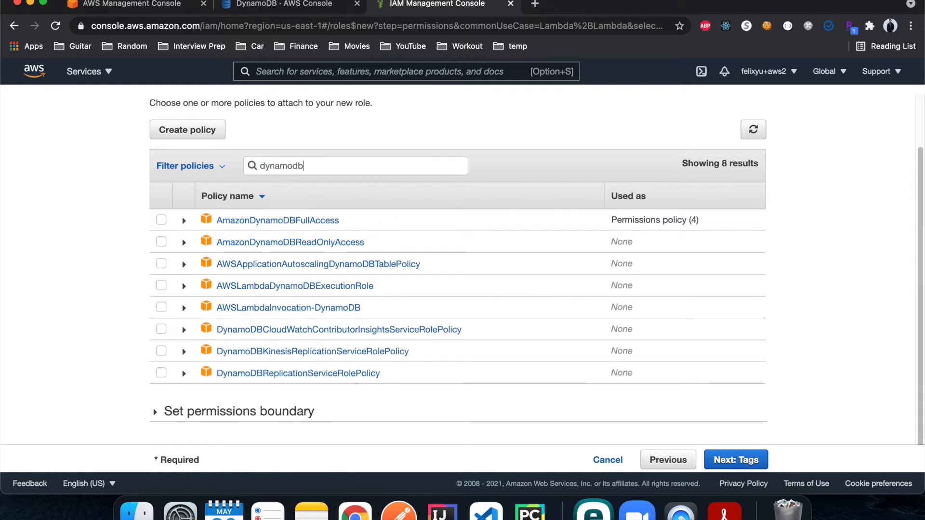
{"action": "left_click", "coordinate": [161, 220]}
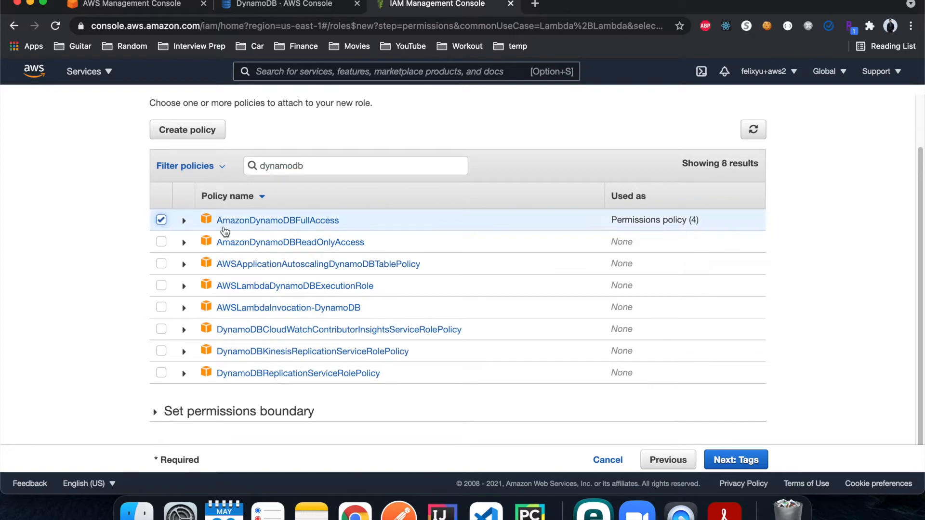
{"action": "left_click", "coordinate": [737, 460]}
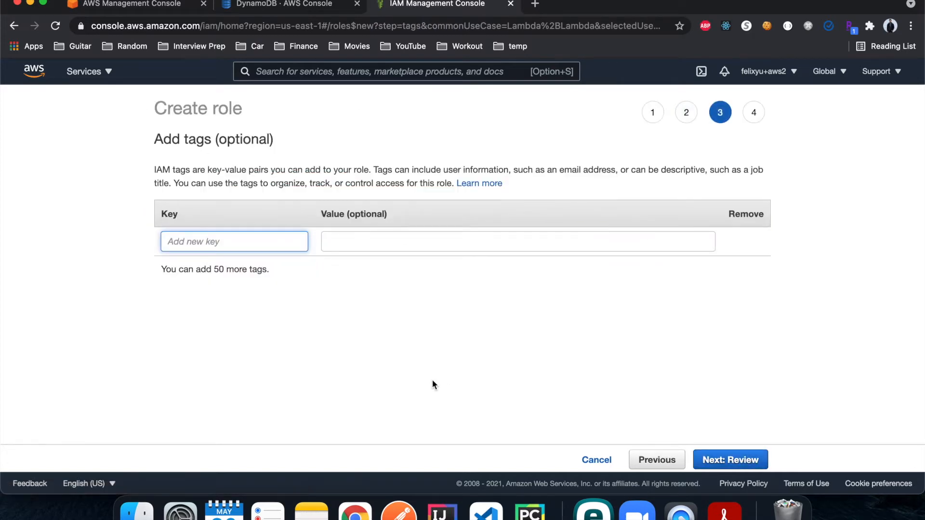
Skip the tags, name the role test-lambda-iam-role and create it.
{"action": "left_click", "coordinate": [730, 460]}
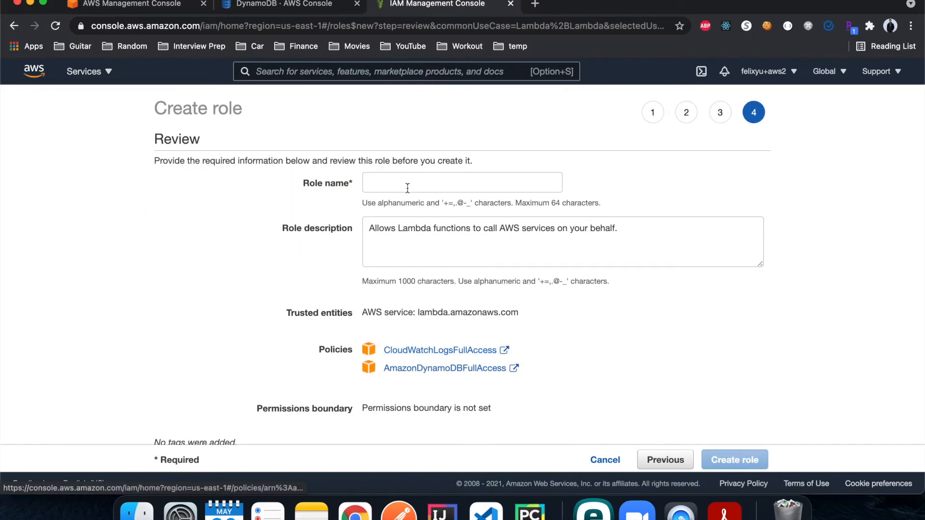
{"action": "left_click", "coordinate": [408, 182]}
{"action": "type", "text": "test"}
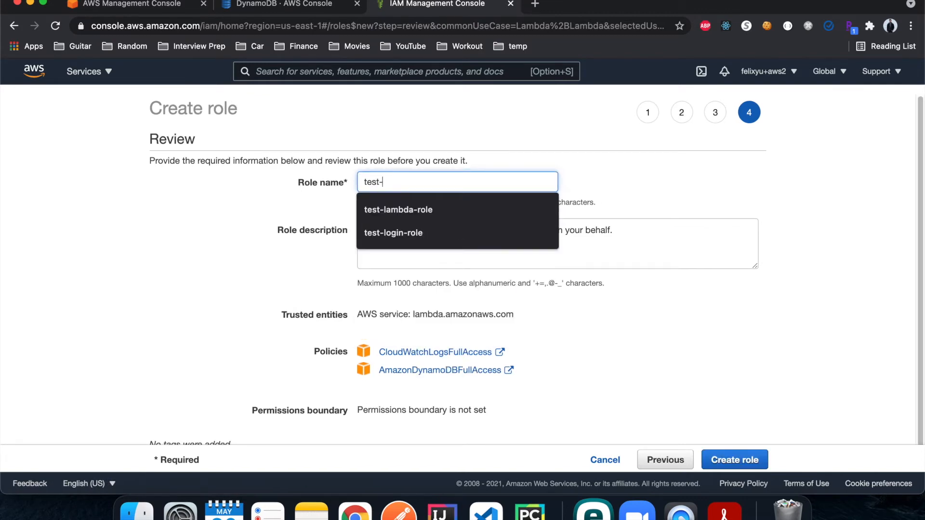
{"action": "type", "text": "-lamda"}
{"action": "key", "text": "BackSpace"}
{"action": "type", "text": "bda-aiam-role"}
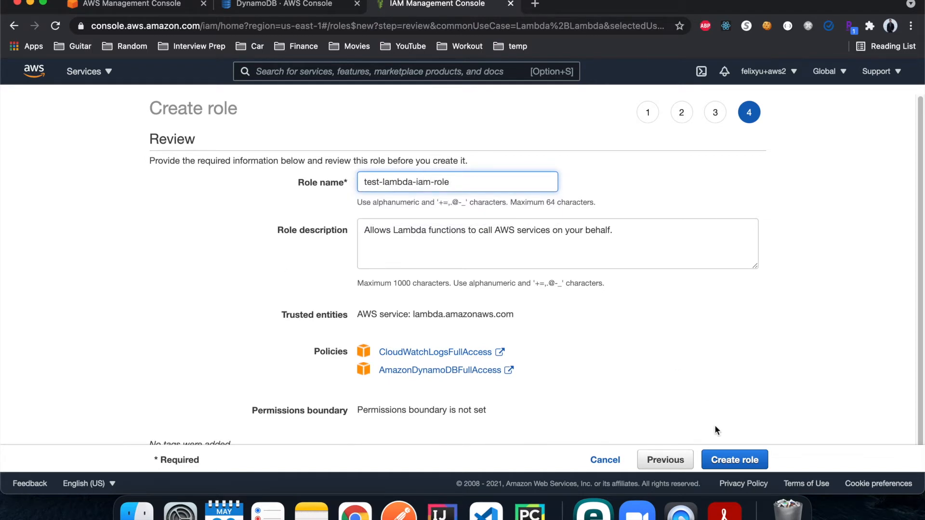
{"action": "left_click", "coordinate": [717, 458]}
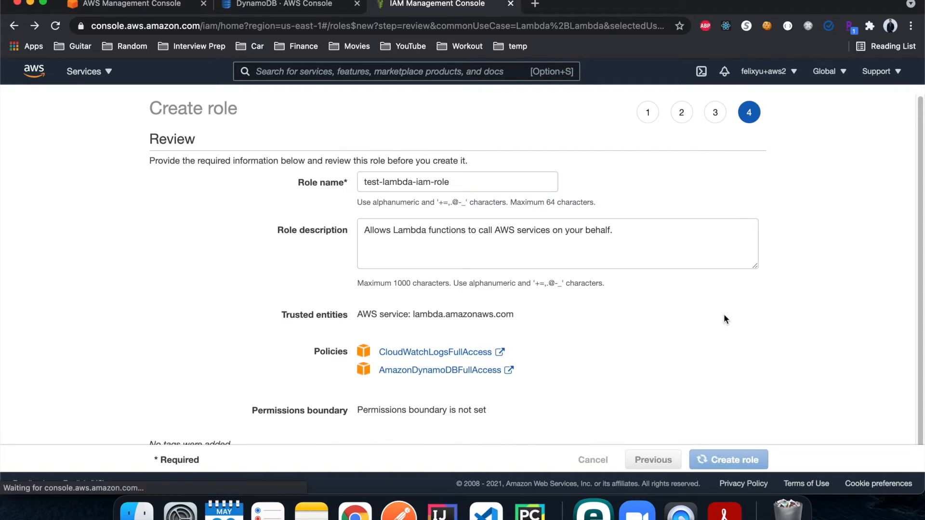
{"action": "scroll", "coordinate": [725, 319], "scroll_direction": "down", "scroll_amount": 4}
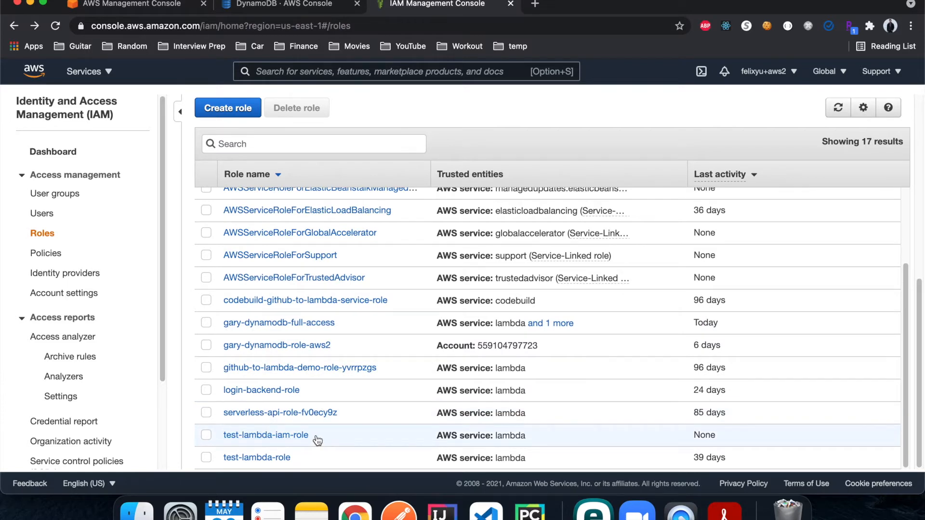
Find the Lambda service and open its functions page in a new browser tab.
{"action": "left_click", "coordinate": [386, 65]}
{"action": "type", "text": "lambda"}
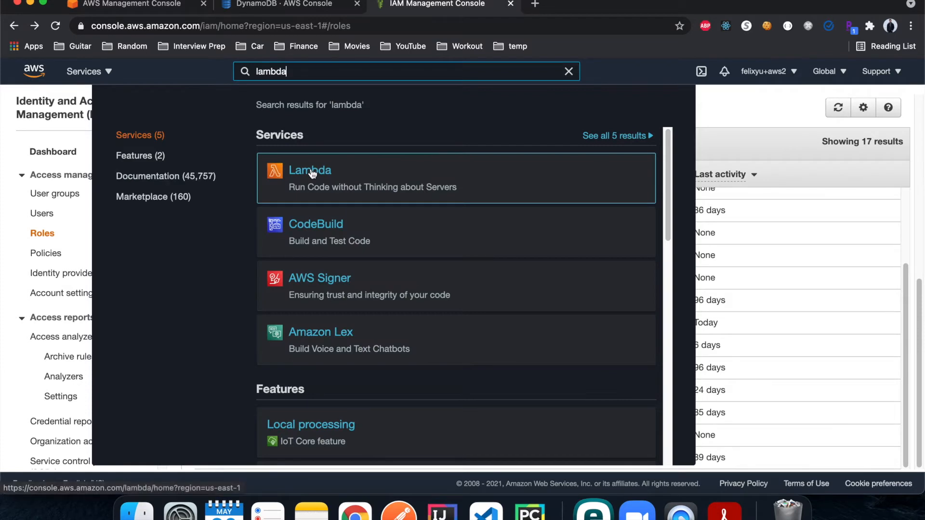
{"action": "right_click", "coordinate": [312, 172]}
{"action": "left_click", "coordinate": [336, 176]}
{"action": "left_click", "coordinate": [747, 102]}
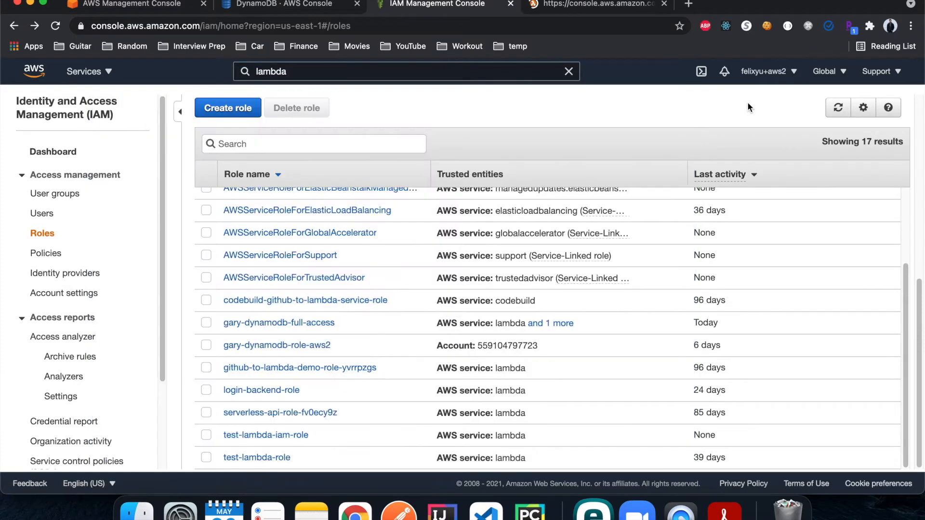
{"action": "left_click", "coordinate": [587, 5]}
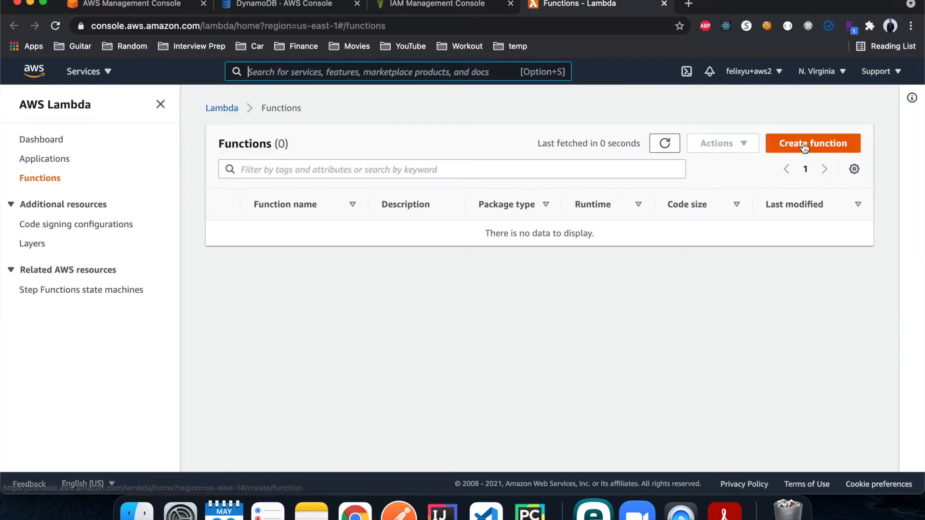
Start a new Lambda function authored from scratch and name it test-lambda.
{"action": "left_click", "coordinate": [803, 145]}
{"action": "scroll", "coordinate": [221, 317], "scroll_direction": "down", "scroll_amount": 3}
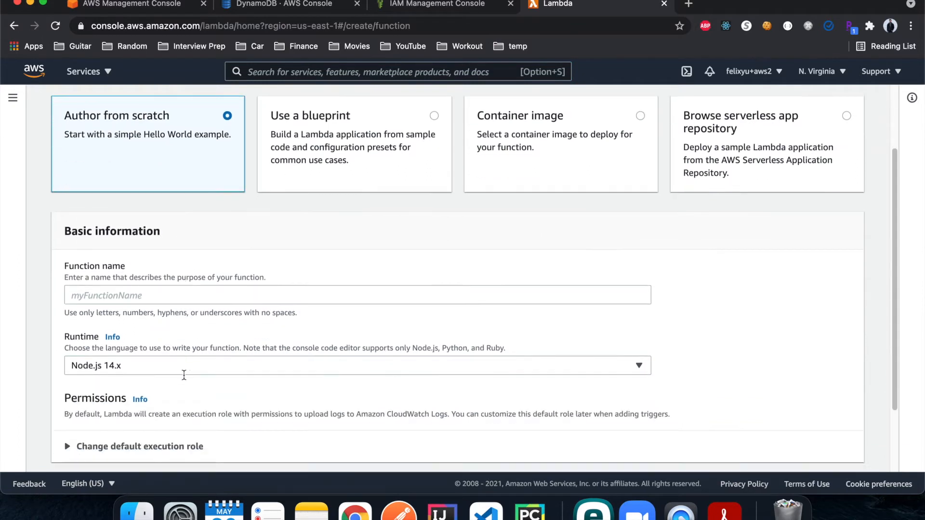
{"action": "left_click", "coordinate": [188, 252]}
{"action": "type", "text": "test"}
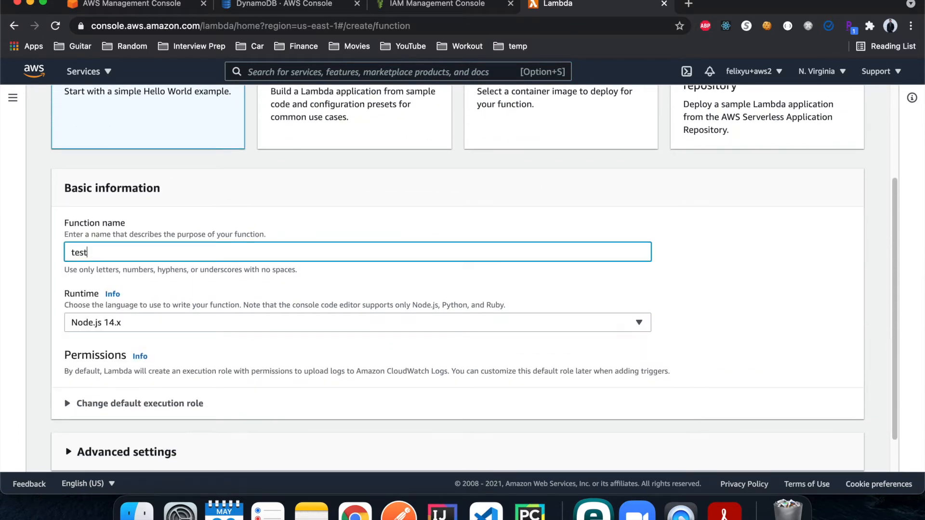
{"action": "type", "text": "-lambda"}
{"action": "scroll", "coordinate": [191, 258], "scroll_direction": "down", "scroll_amount": 1}
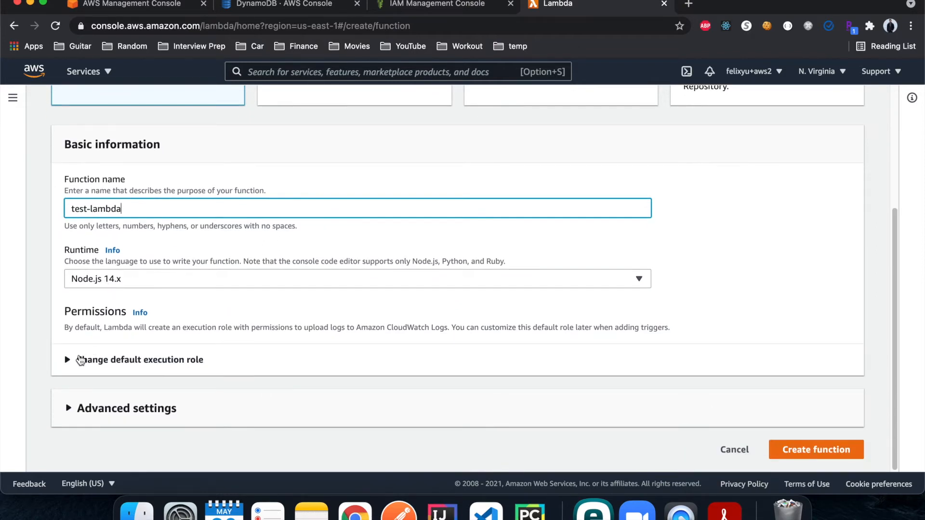
Assign the existing role test-lambda-iam-role as the function's execution role and create the function.
{"action": "left_click", "coordinate": [71, 360]}
{"action": "scroll", "coordinate": [229, 362], "scroll_direction": "down", "scroll_amount": 1}
{"action": "scroll", "coordinate": [229, 362], "scroll_direction": "down", "scroll_amount": 3}
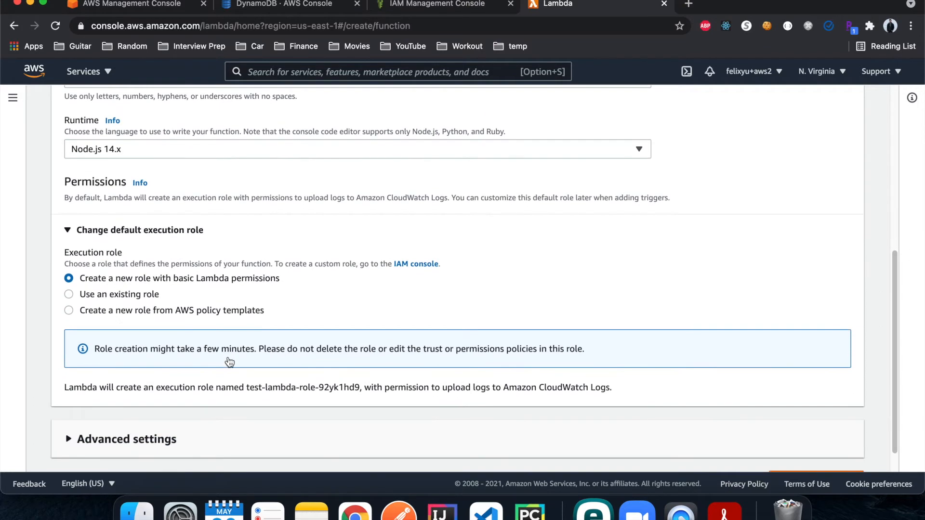
{"action": "left_click", "coordinate": [68, 294]}
{"action": "scroll", "coordinate": [231, 308], "scroll_direction": "down", "scroll_amount": 1}
{"action": "left_click", "coordinate": [199, 355]}
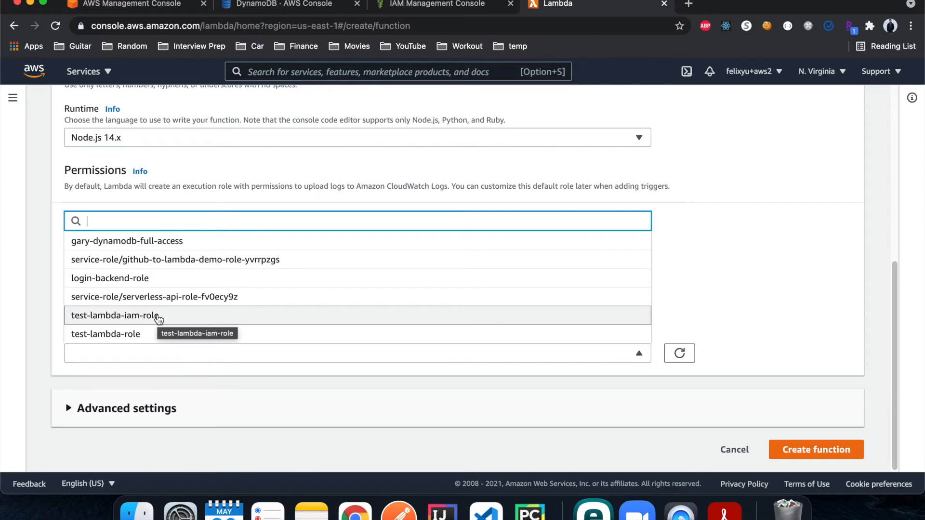
{"action": "left_click", "coordinate": [158, 316]}
{"action": "left_click", "coordinate": [822, 450]}
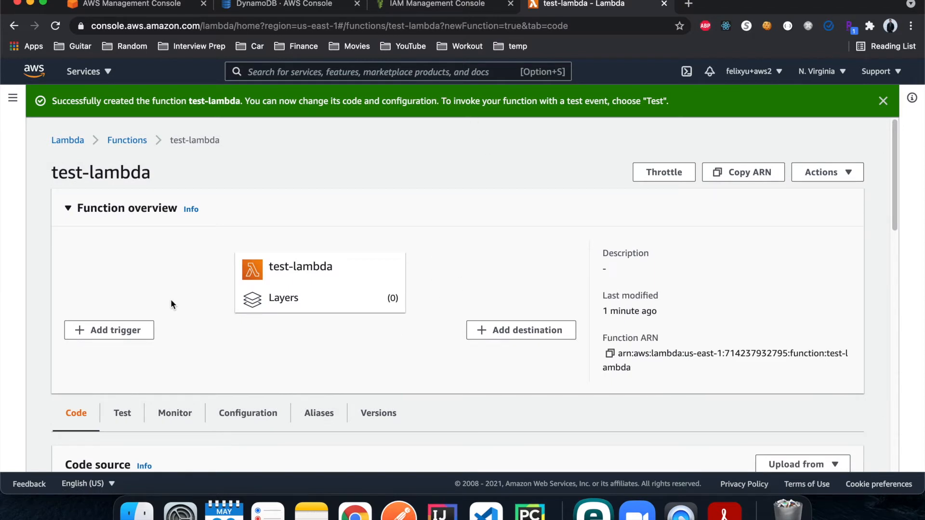
Start adding a trigger to the test-lambda function and choose DynamoDB as the trigger source.
{"action": "left_click", "coordinate": [119, 332]}
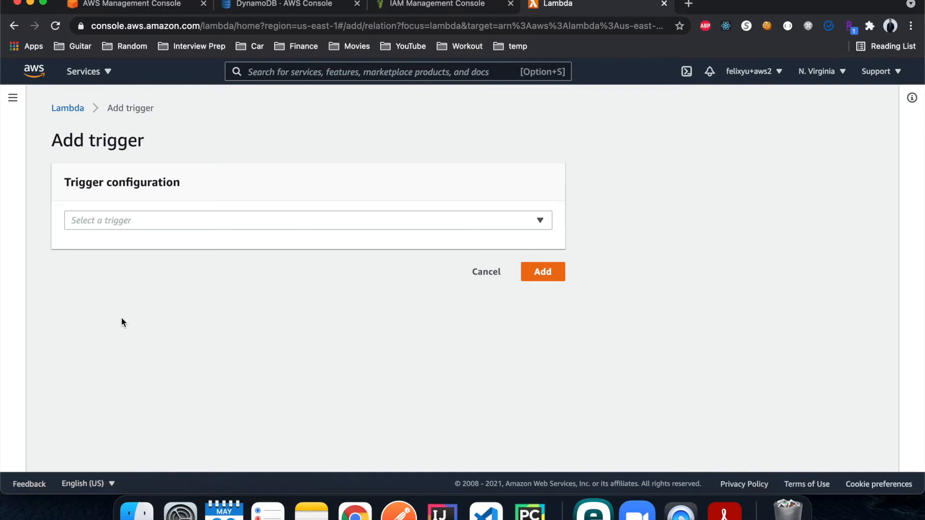
{"action": "left_click", "coordinate": [173, 216]}
{"action": "type", "text": "dynamo"}
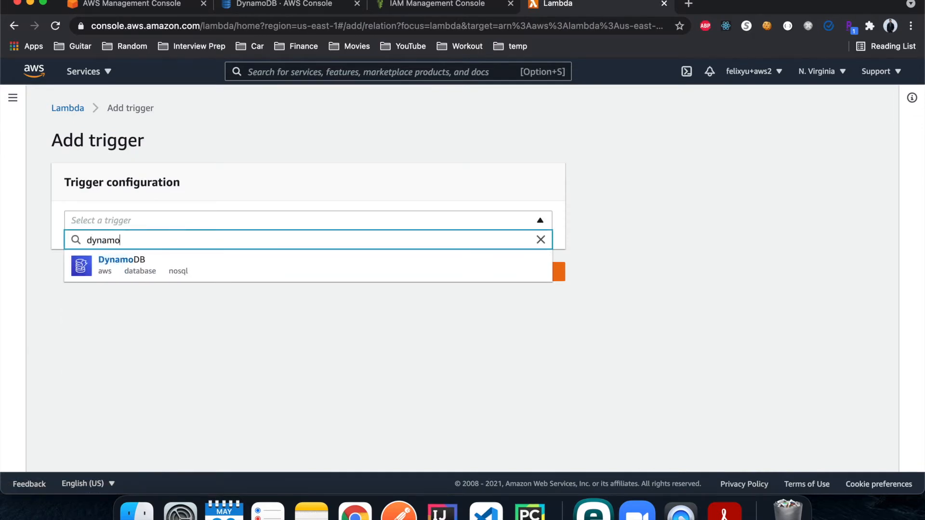
{"action": "left_click", "coordinate": [195, 258]}
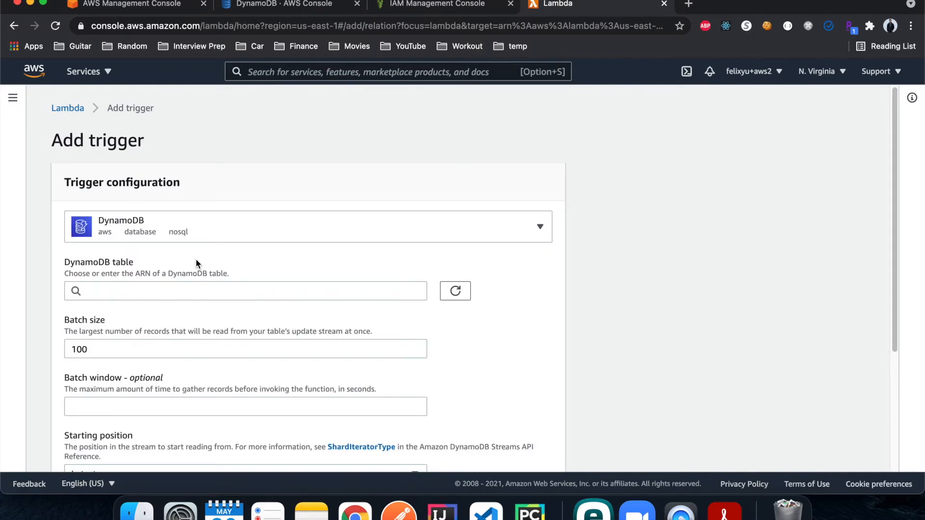
Select test-table as the trigger's DynamoDB table, keep batch size 100 and starting position Latest, and add the trigger.
{"action": "left_click", "coordinate": [188, 290]}
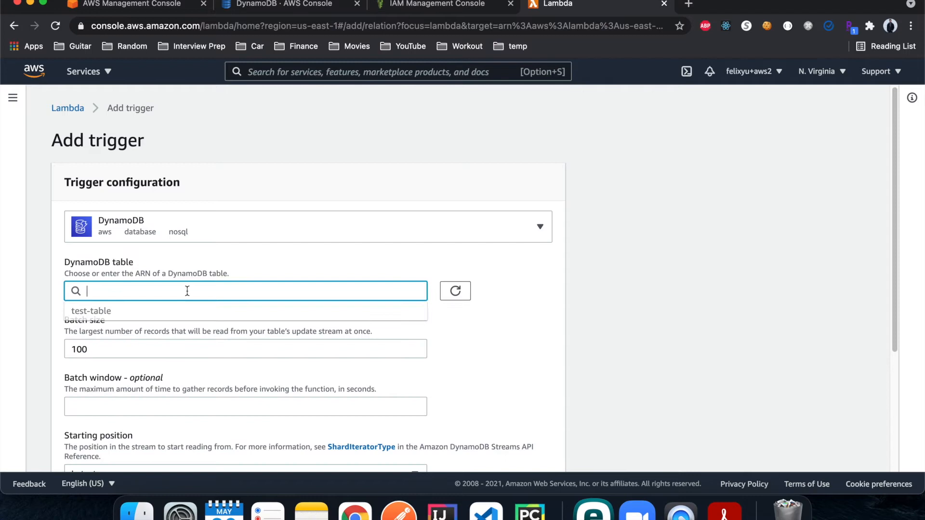
{"action": "left_click", "coordinate": [158, 311]}
{"action": "scroll", "coordinate": [227, 326], "scroll_direction": "down", "scroll_amount": 3}
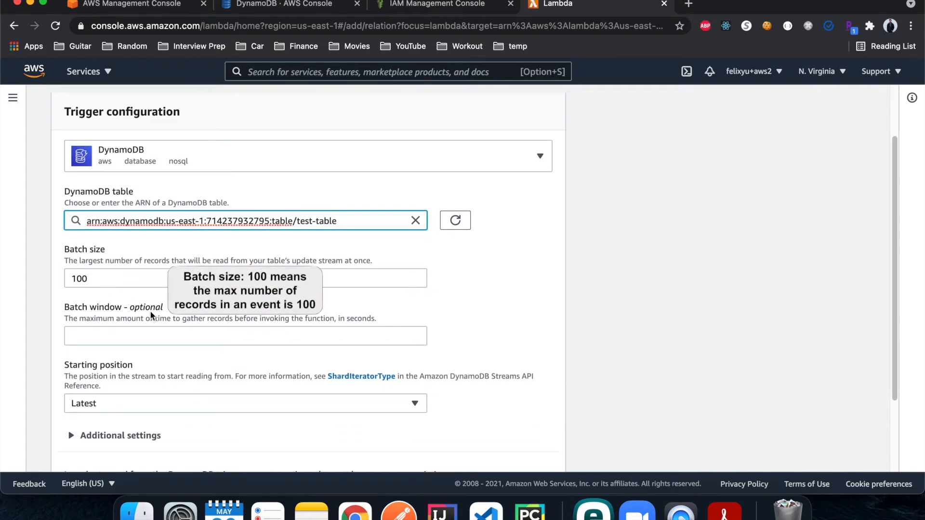
{"action": "scroll", "coordinate": [152, 311], "scroll_direction": "down", "scroll_amount": 4}
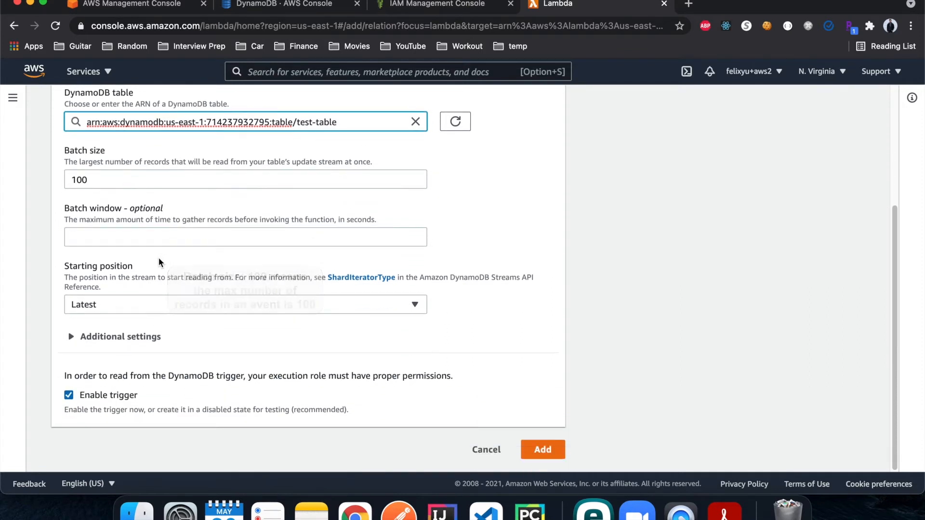
{"action": "left_click", "coordinate": [542, 449]}
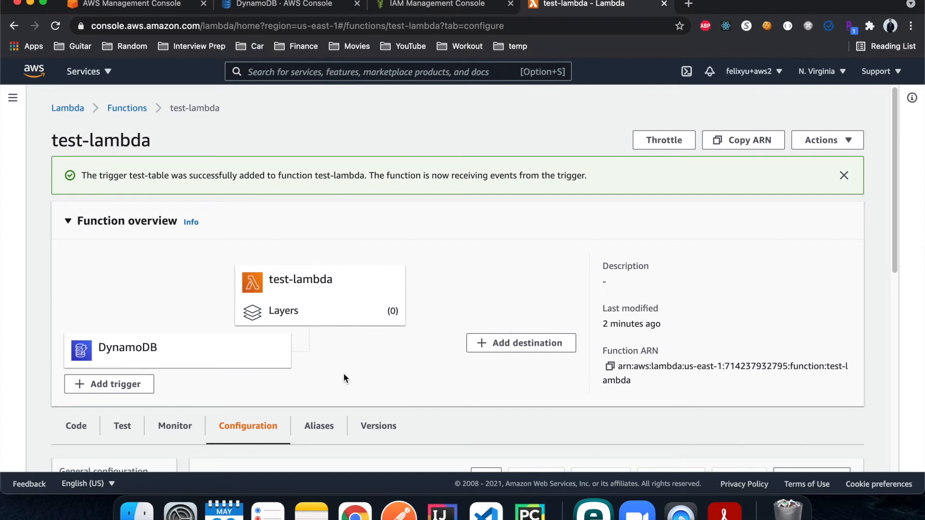
Find the function's trigger list and refresh it to check the DynamoDB trigger's status.
{"action": "scroll", "coordinate": [343, 374], "scroll_direction": "down", "scroll_amount": 4}
{"action": "scroll", "coordinate": [344, 376], "scroll_direction": "down", "scroll_amount": 1}
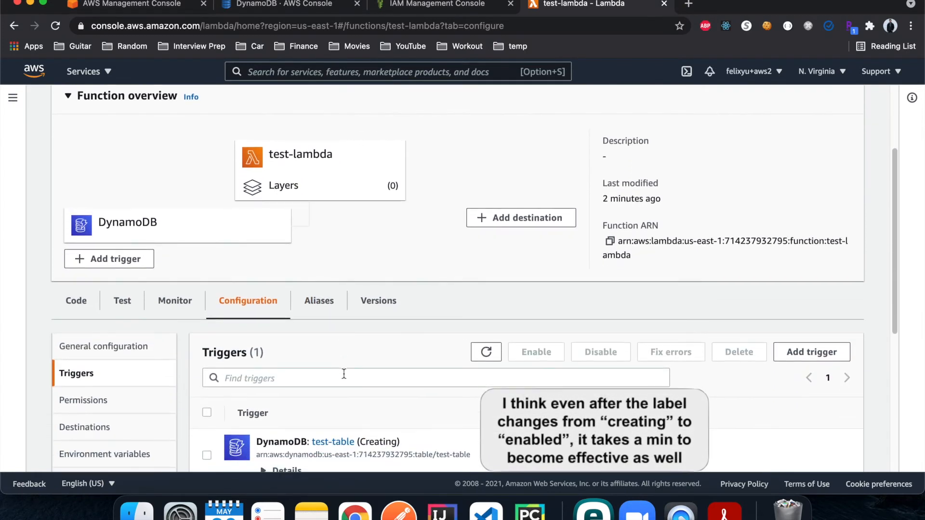
{"action": "scroll", "coordinate": [344, 373], "scroll_direction": "down", "scroll_amount": 2}
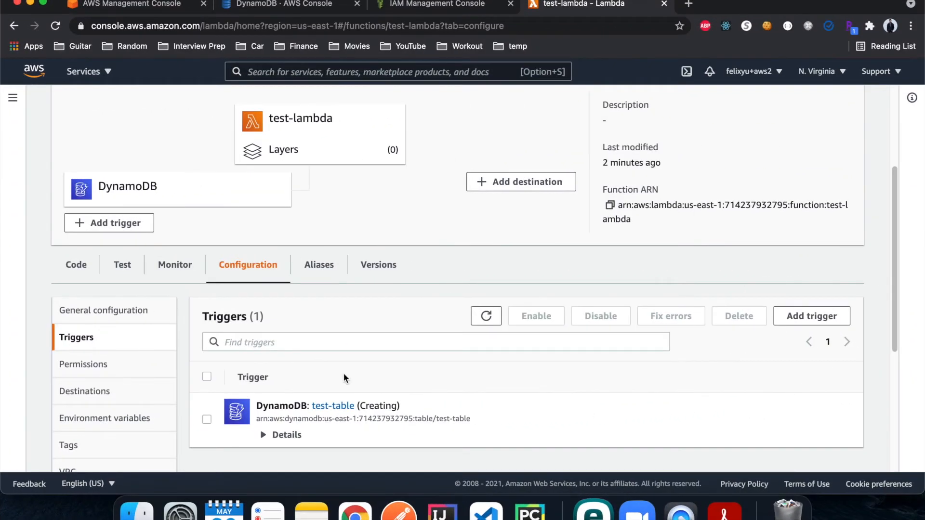
{"action": "left_click", "coordinate": [491, 317]}
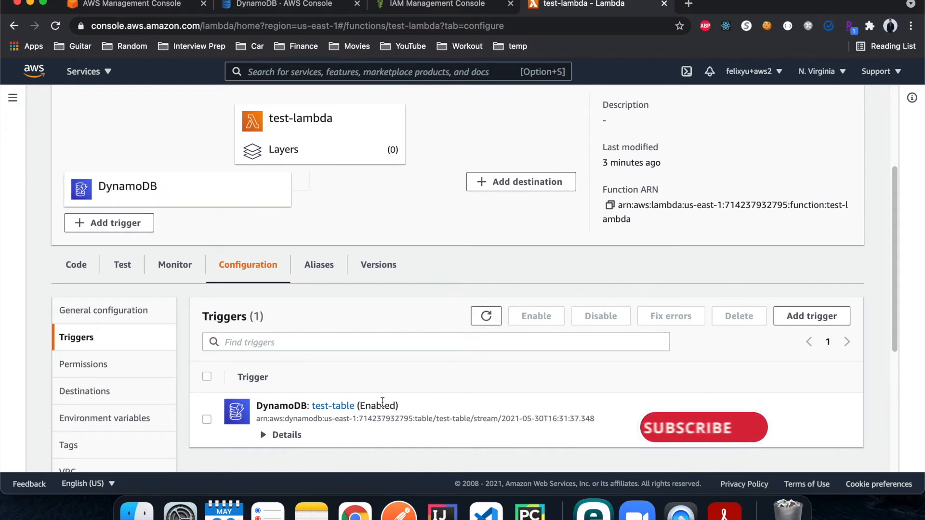
Reload the test-table overview in the DynamoDB console to check its stream details, then return to the test-lambda page.
{"action": "left_click", "coordinate": [307, 6]}
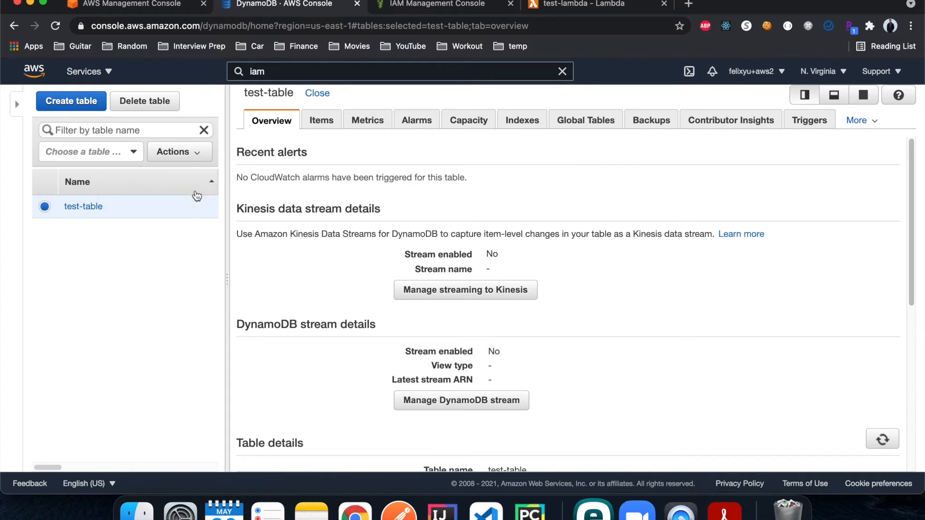
{"action": "left_click", "coordinate": [56, 27]}
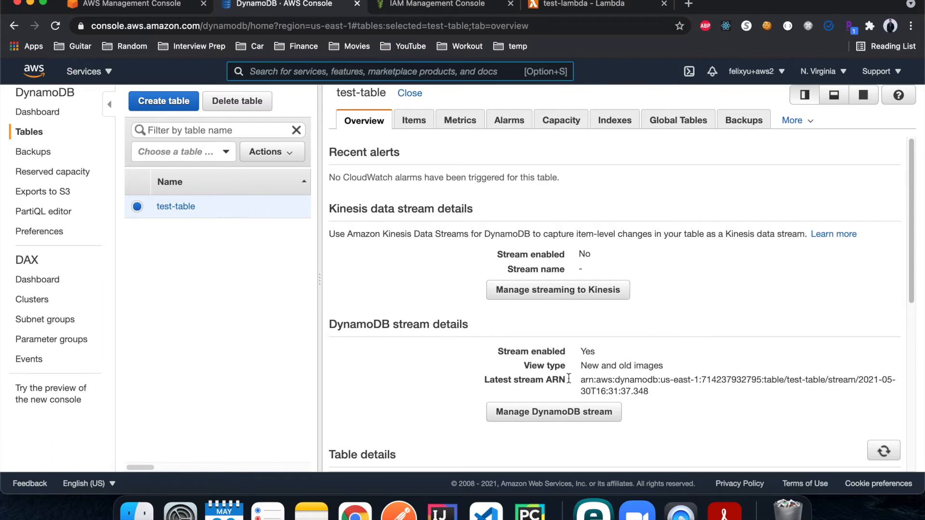
{"action": "left_click", "coordinate": [609, 6]}
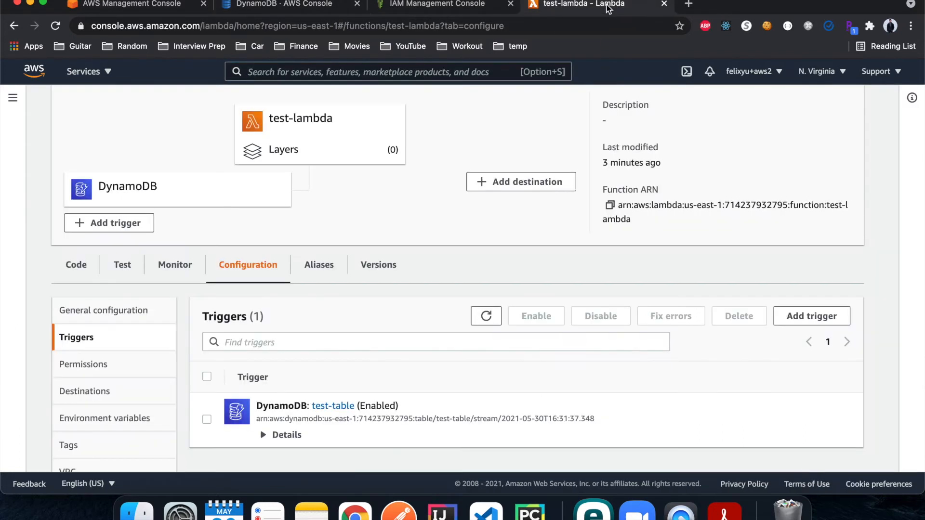
Replace the handler body in the function's index.js with console.log(JSON.stringify(event));.
{"action": "left_click", "coordinate": [76, 264]}
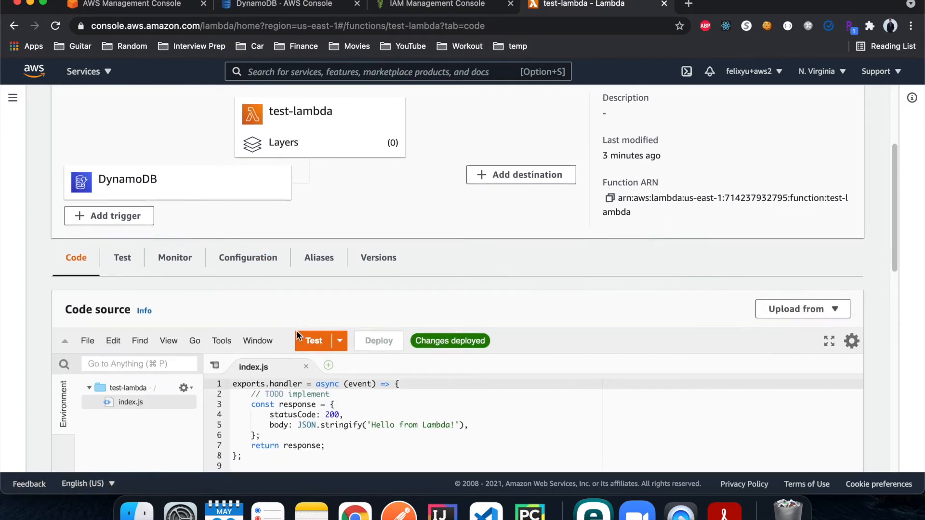
{"action": "scroll", "coordinate": [296, 331], "scroll_direction": "down", "scroll_amount": 2}
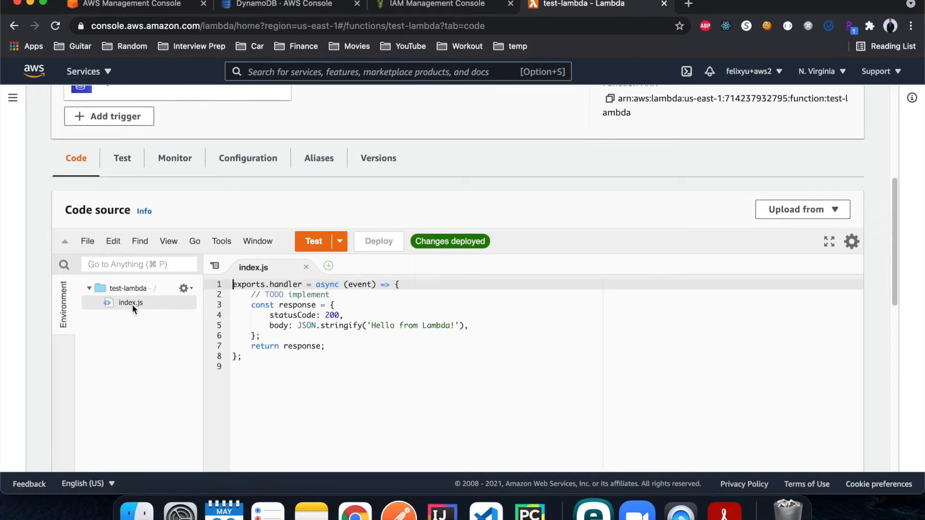
{"action": "left_click", "coordinate": [351, 315]}
{"action": "left_click_drag", "start_coordinate": [335, 351], "coordinate": [251, 292]}
{"action": "key", "text": "BackSpace"}
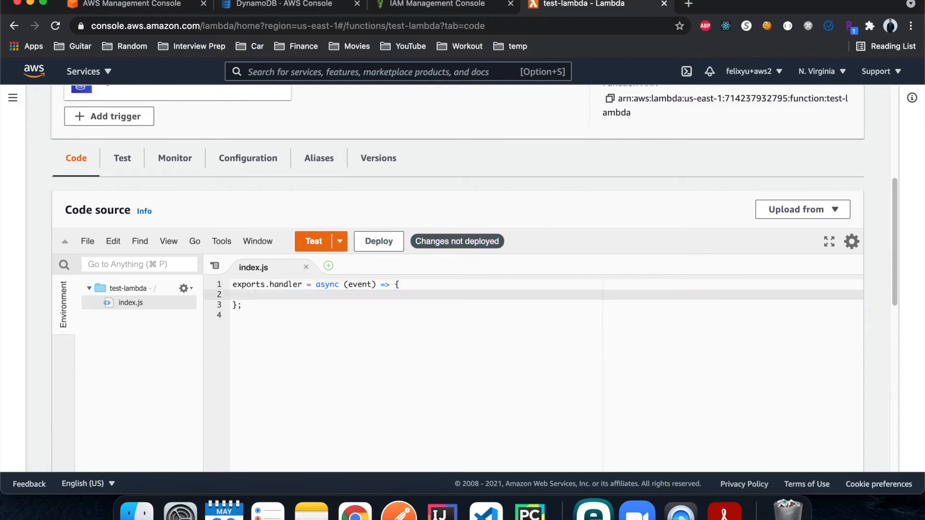
{"action": "type", "text": "console.log"}
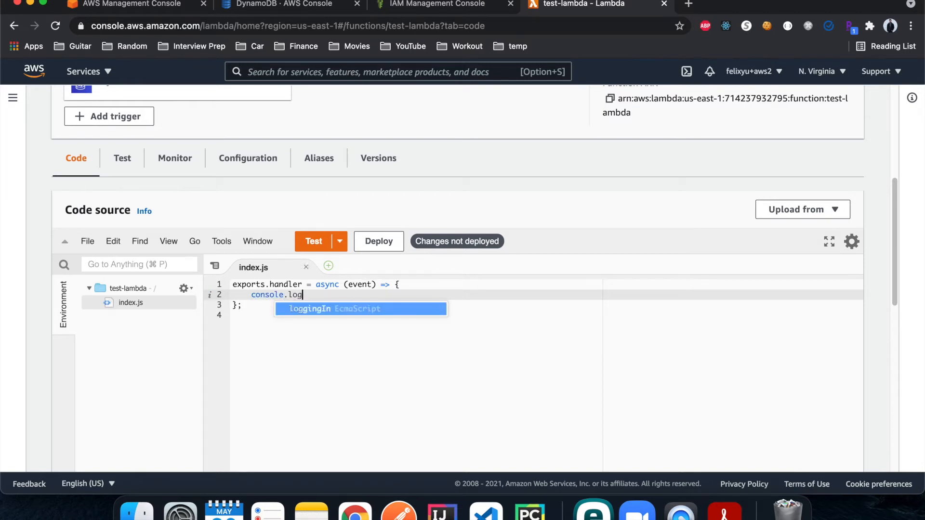
{"action": "type", "text": "(JSON.stringify(eve"}
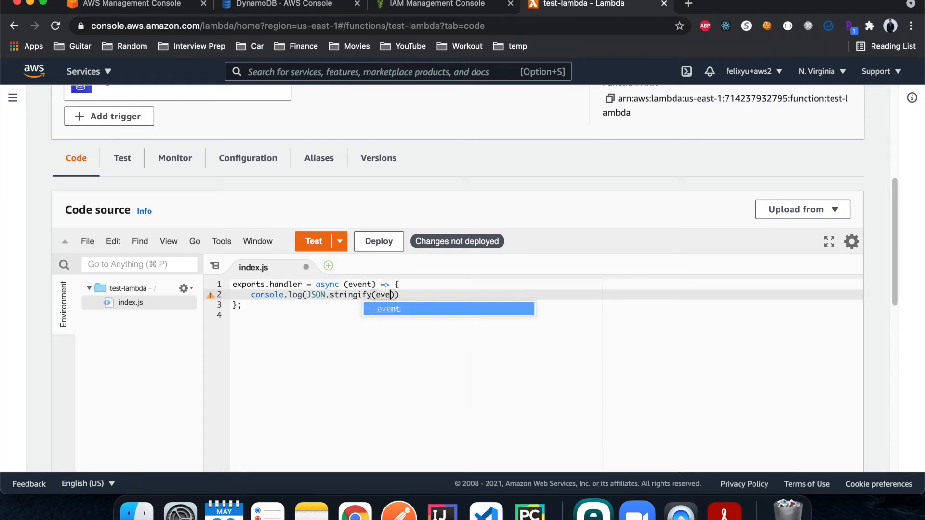
{"action": "type", "text": "nt));"}
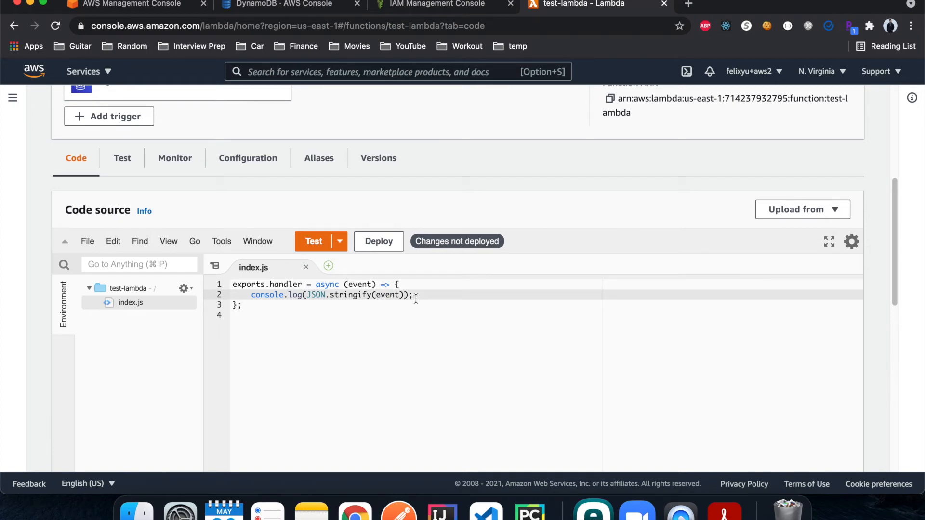
Insert const AWS = require('aws-sdk'); above the handler, separated from it by a blank line.
{"action": "left_click", "coordinate": [232, 284]}
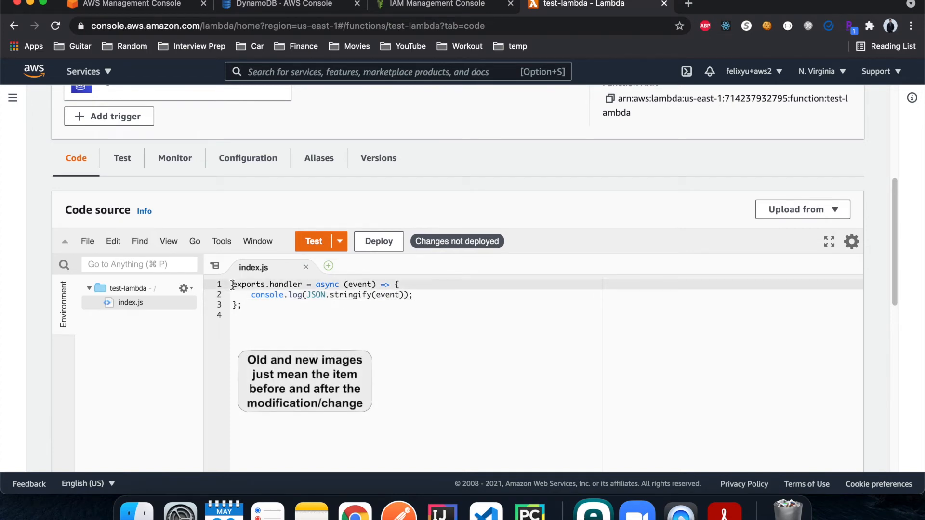
{"action": "key", "text": "Return"}
{"action": "key", "text": "Return"}
{"action": "key", "text": "Up"}
{"action": "key", "text": "Up"}
{"action": "type", "text": "const AWS = requ"}
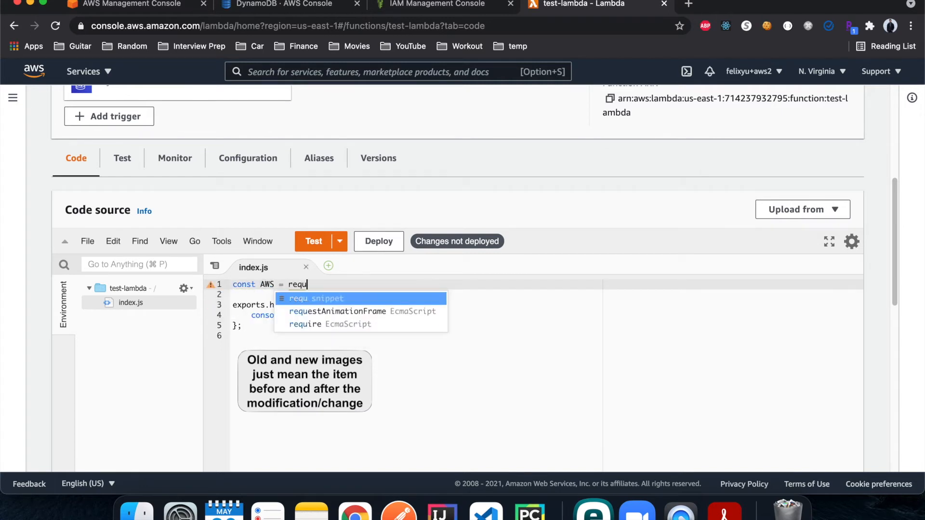
{"action": "type", "text": "ire('aws-sdk"}
{"action": "key", "text": "End"}
{"action": "type", "text": ";"}
Make room below the log statement in the handler and examine the sample MODIFY stream event in the open PDF document.
{"action": "key", "text": "Down"}
{"action": "key", "text": "Down"}
{"action": "key", "text": "Down"}
{"action": "key", "text": "End"}
{"action": "key", "text": "Return"}
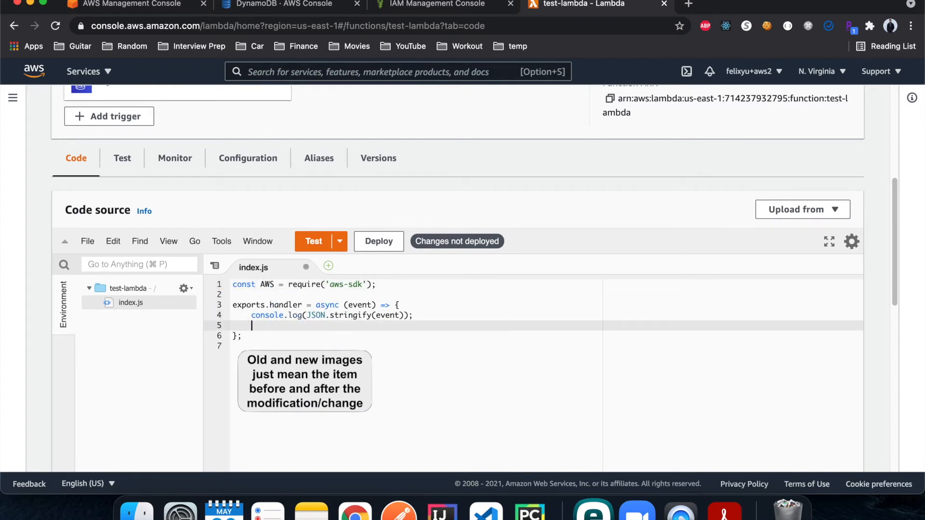
{"action": "key", "text": "Return"}
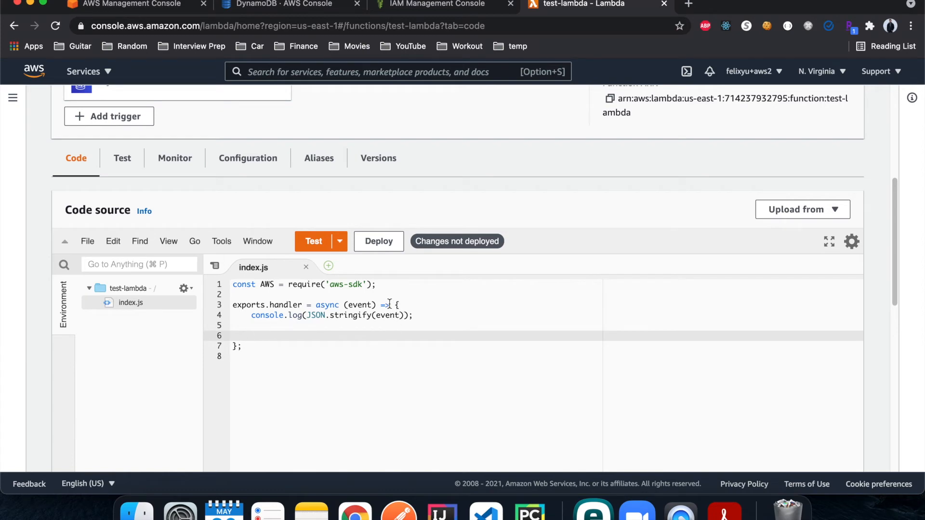
{"action": "left_click", "coordinate": [724, 512]}
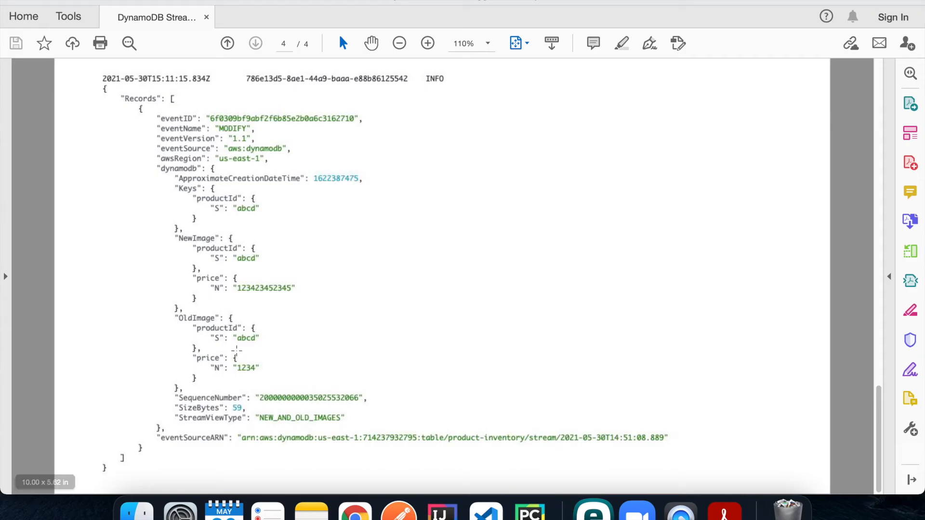
{"action": "key", "text": "super+Tab"}
Declare const oldImages = event.Records.map() below the log statement, with the closing bracket on its own line.
{"action": "type", "text": "cosnt"}
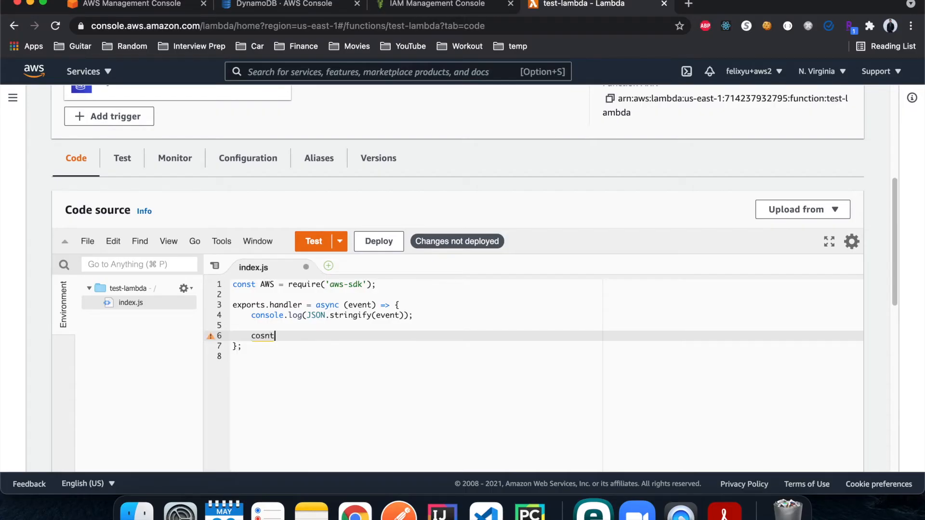
{"action": "key", "text": "BackSpace"}
{"action": "key", "text": "BackSpace"}
{"action": "key", "text": "BackSpace"}
{"action": "type", "text": "nst oldImage"}
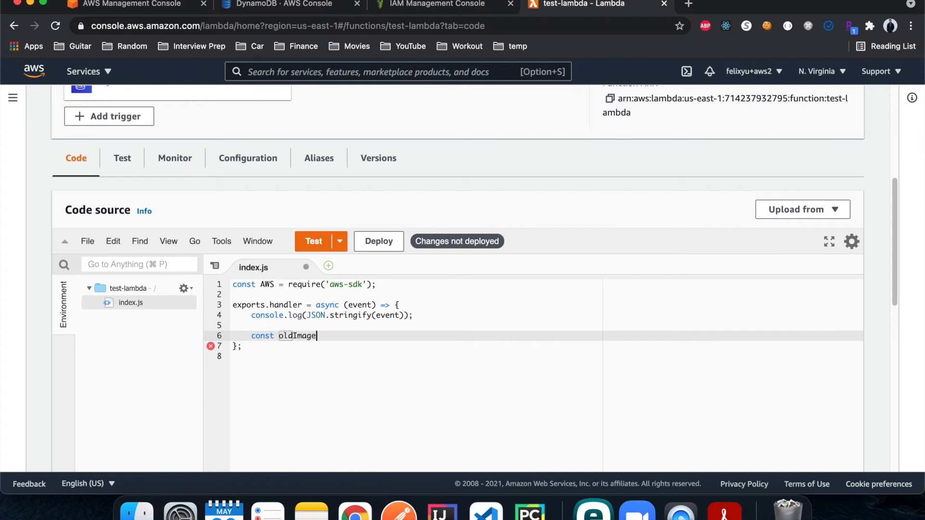
{"action": "type", "text": "s = event.Records.map()"}
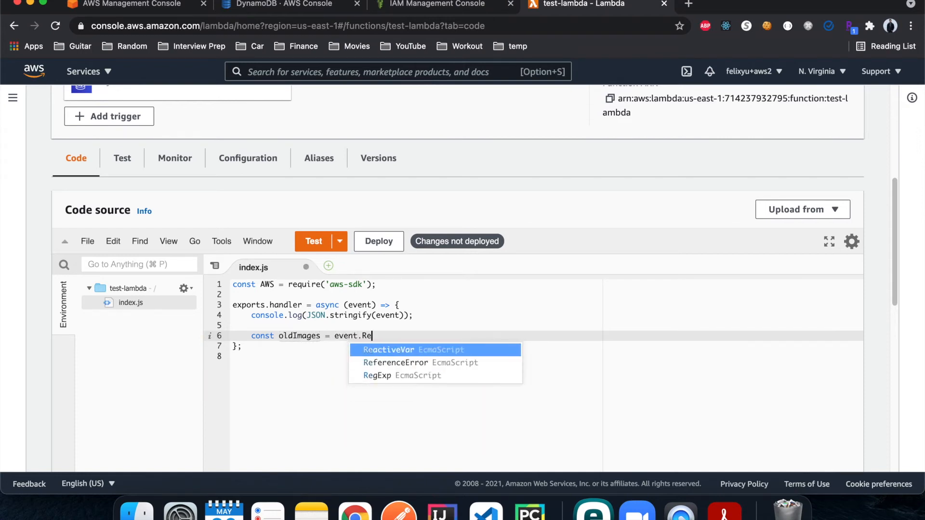
{"action": "key", "text": "Return"}
{"action": "key", "text": "BackSpace"}
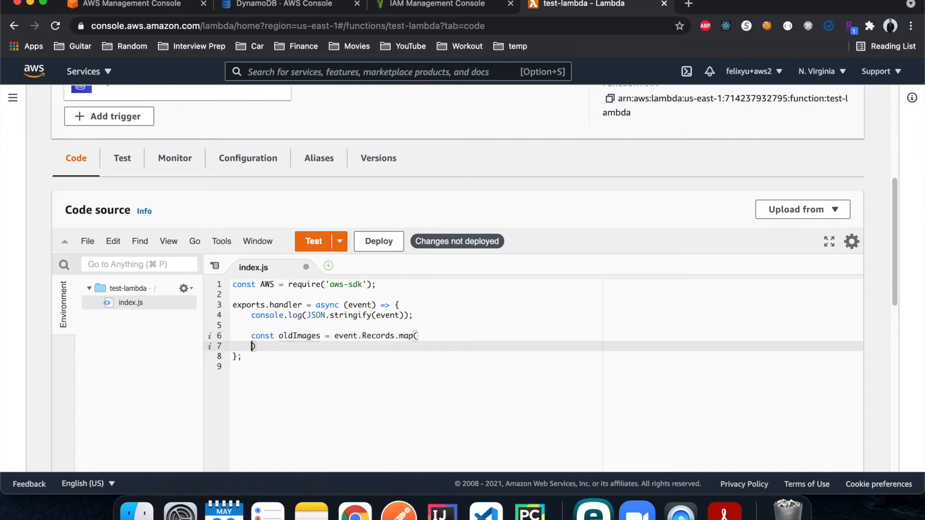
Inside the map call, add the callback record => AWS.DynamoDB.Converter.unmarshall(record.dynamodb.OldImage) on its own line.
{"action": "key", "text": "Return"}
{"action": "left_click", "coordinate": [433, 336]}
{"action": "key", "text": "Return"}
{"action": "type", "text": "record => "}
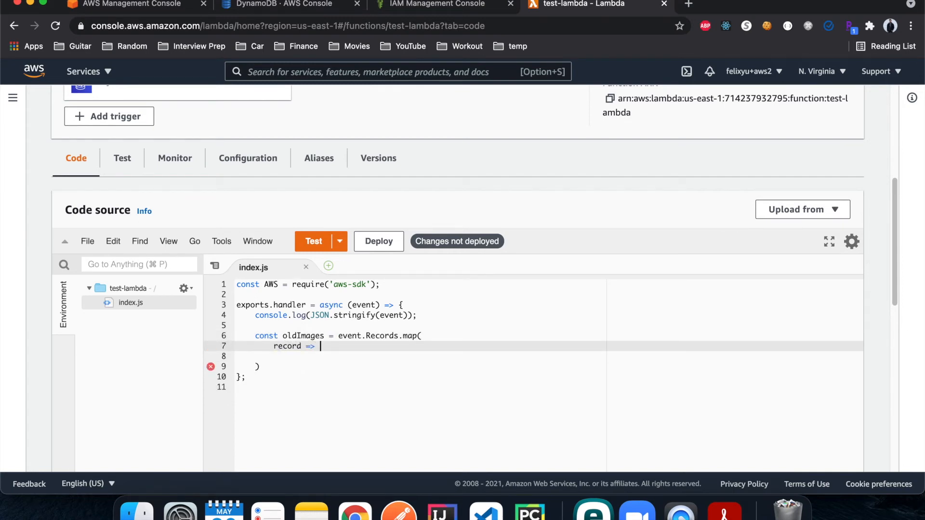
{"action": "type", "text": "AWS.DynamoDB.Converter.unmar"}
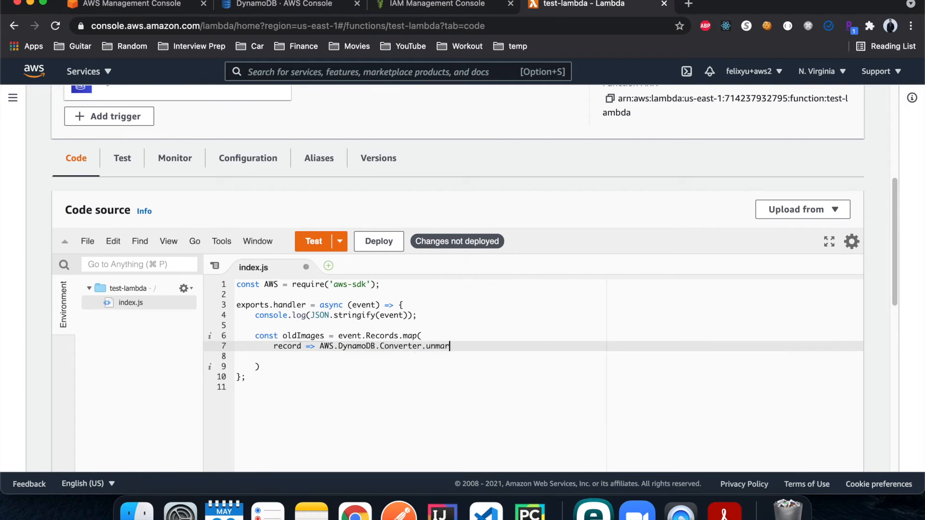
{"action": "type", "text": "shall(record.dynamodb.OldImage"}
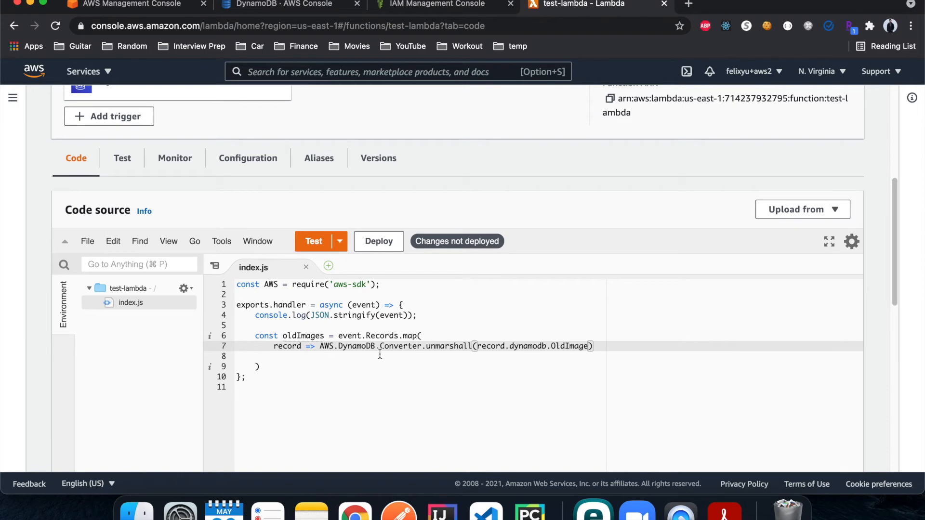
Remove the blank line before the map call's closing bracket and end the oldImages statement with a semicolon.
{"action": "left_click_drag", "start_coordinate": [422, 347], "coordinate": [483, 347]}
{"action": "key", "text": "super+Tab"}
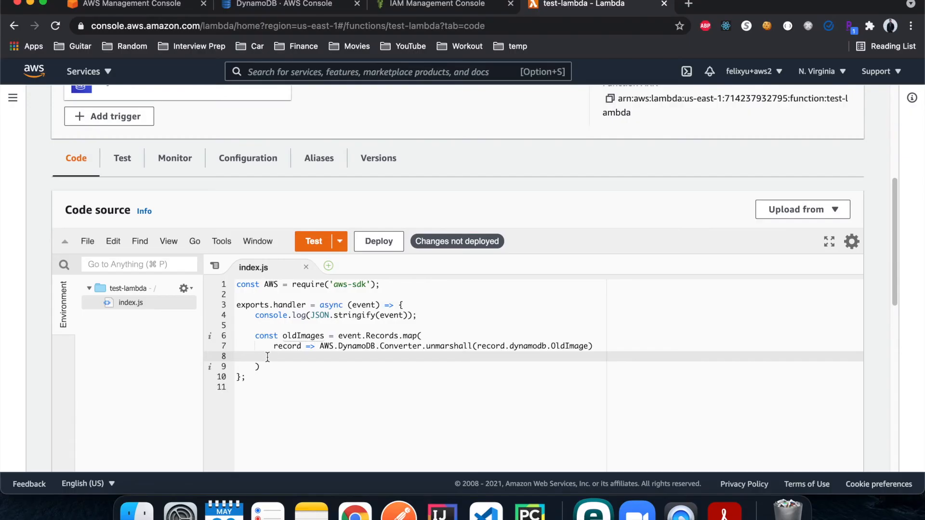
{"action": "key", "text": "BackSpace"}
{"action": "key", "text": "BackSpace"}
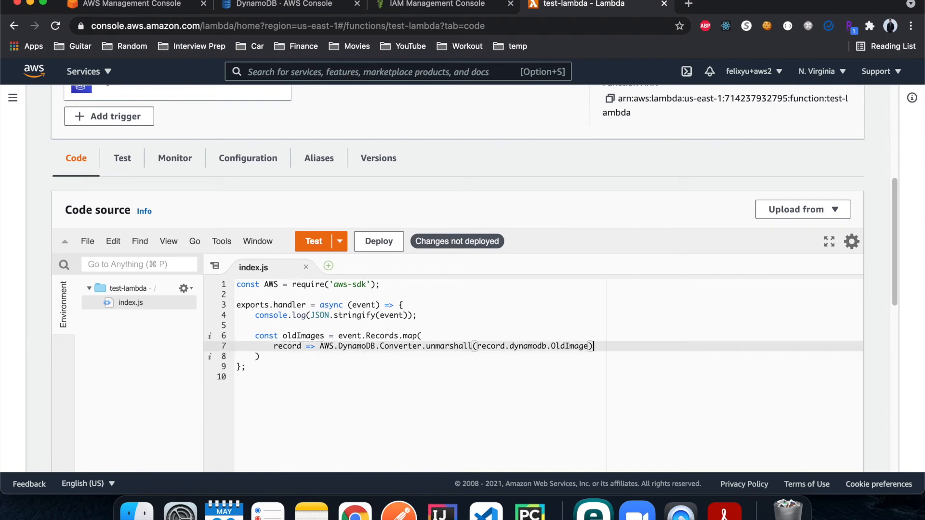
{"action": "left_click", "coordinate": [273, 360]}
{"action": "type", "text": ";"}
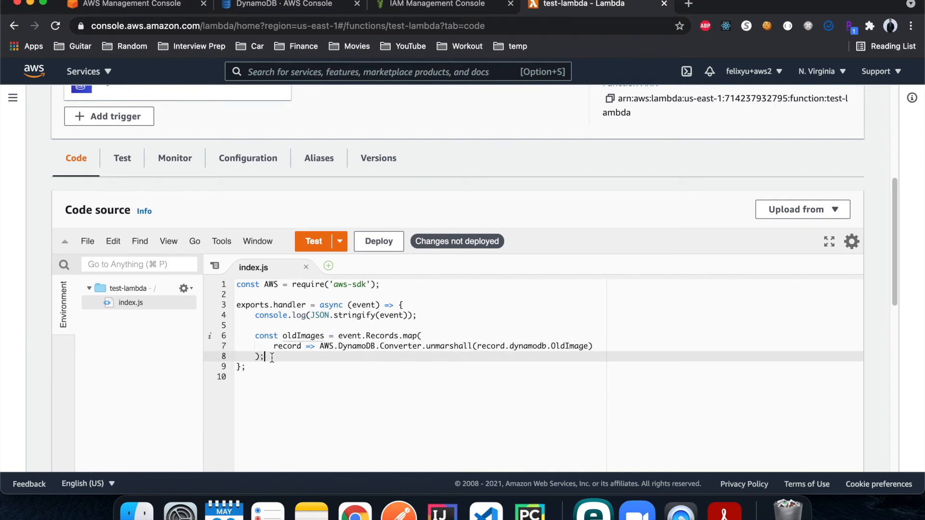
Duplicate the three-line oldImages statement directly below itself and align the copy's indentation with the original.
{"action": "left_click_drag", "start_coordinate": [272, 357], "coordinate": [228, 338]}
{"action": "key", "text": "super+c"}
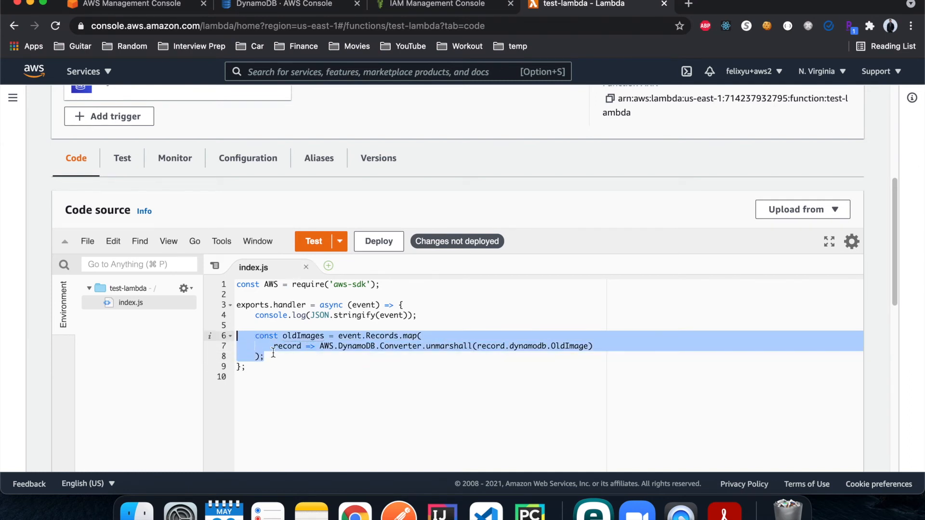
{"action": "key", "text": "Right"}
{"action": "key", "text": "Return"}
{"action": "key", "text": "super+v"}
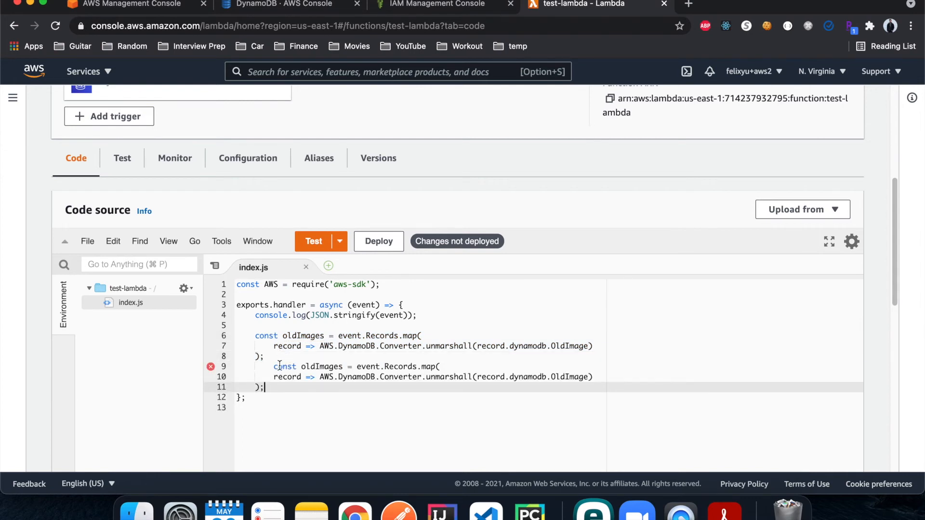
{"action": "left_click", "coordinate": [273, 366]}
{"action": "key", "text": "shift+Tab"}
In the copied statement, rename the constant to newImages and unmarshall record.dynamodb.NewImage instead.
{"action": "left_click", "coordinate": [297, 368]}
{"action": "key", "text": "BackSpace"}
{"action": "key", "text": "BackSpace"}
{"action": "key", "text": "BackSpace"}
{"action": "type", "text": "new"}
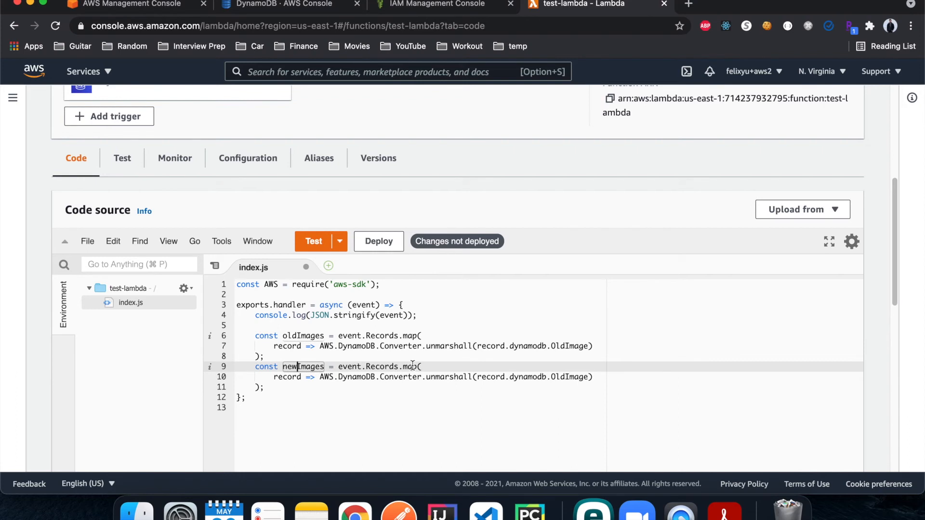
{"action": "left_click", "coordinate": [566, 377]}
{"action": "key", "text": "BackSpace"}
{"action": "key", "text": "BackSpace"}
{"action": "key", "text": "BackSpace"}
{"action": "type", "text": "New"}
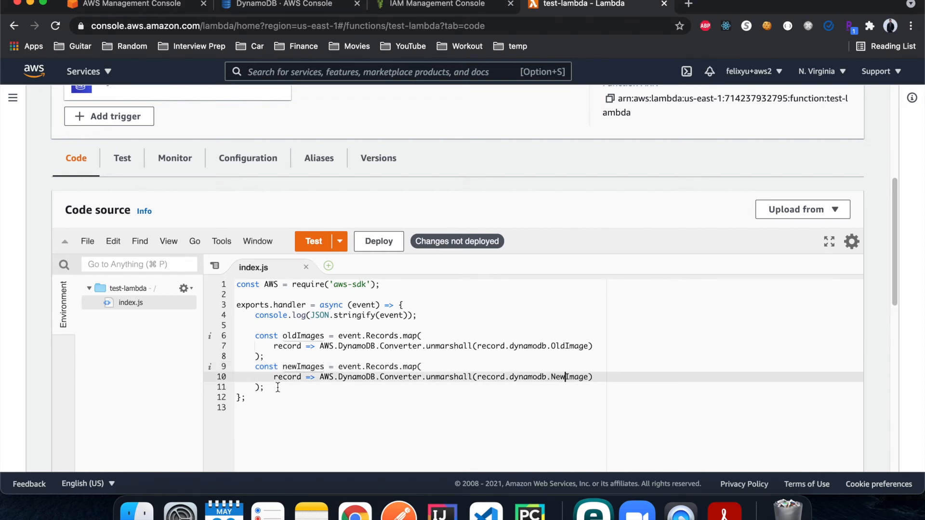
Below both map statements, after a blank line, add console.log('old images: ', oldImages); to the handler.
{"action": "left_click", "coordinate": [277, 388]}
{"action": "key", "text": "Return"}
{"action": "key", "text": "Return"}
{"action": "type", "text": "con"}
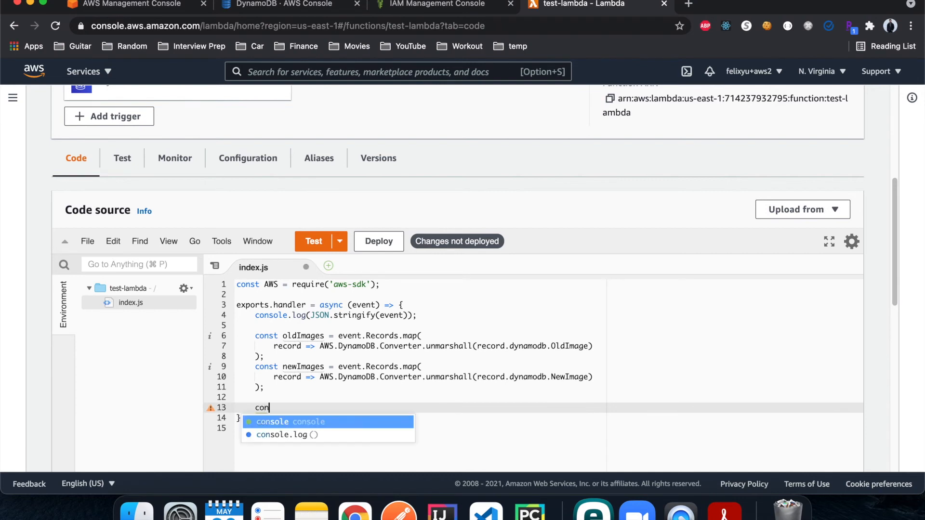
{"action": "key", "text": "Down"}
{"action": "key", "text": "Return"}
{"action": "type", "text": "'old images: ', old);"}
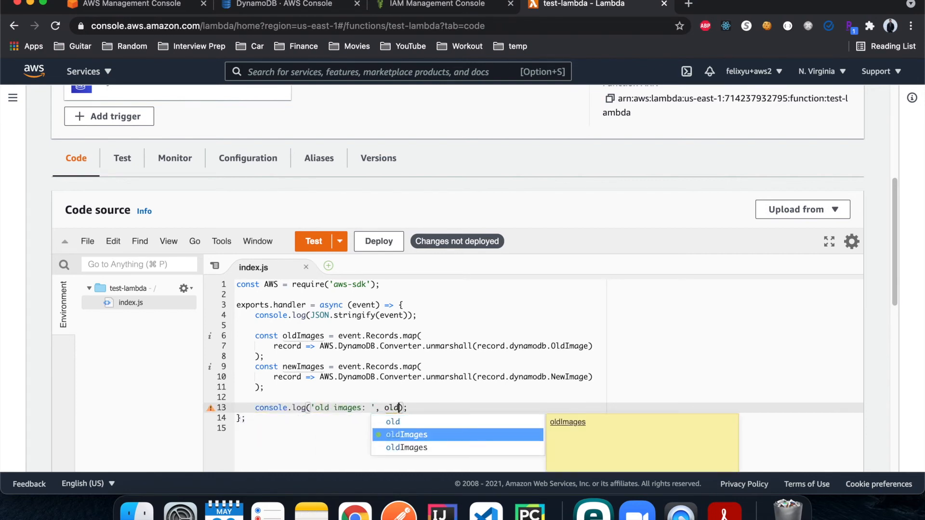
{"action": "key", "text": "Return"}
{"action": "key", "text": "End"}
Add console.log('new images: ', newImages); on the following line and deploy the updated function.
{"action": "key", "text": "Return"}
{"action": "type", "text": "console.log('new images: ', new"}
{"action": "key", "text": "Down"}
{"action": "key", "text": "Return"}
{"action": "type", "text": ";"}
{"action": "left_click", "coordinate": [704, 427]}
{"action": "left_click", "coordinate": [384, 243]}
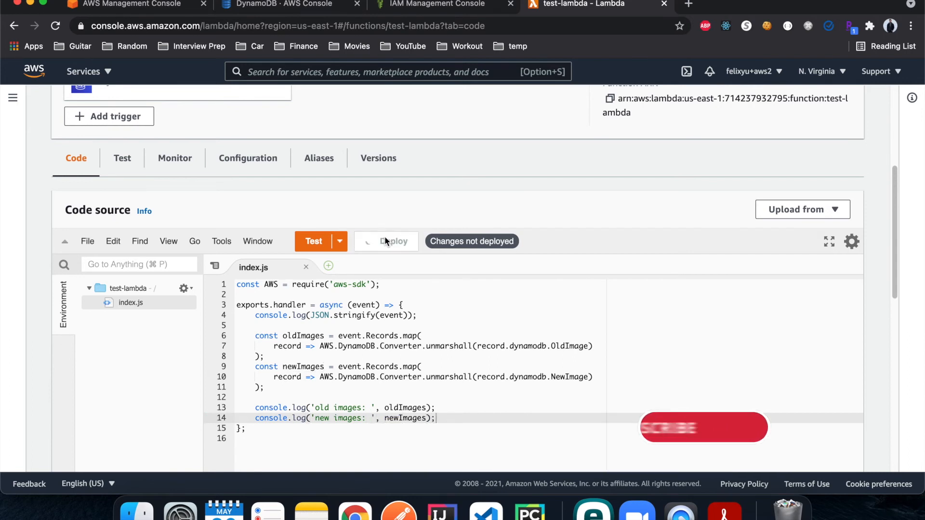
In the DynamoDB console, create and save a test-table item in text mode with "accountId": "abcd" and "something": 1234.
{"action": "left_click", "coordinate": [336, 10]}
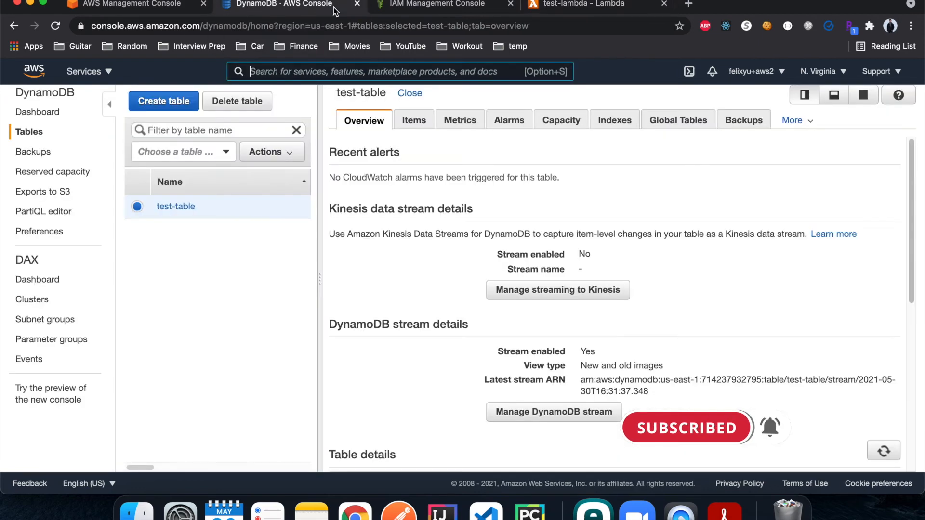
{"action": "left_click", "coordinate": [412, 124]}
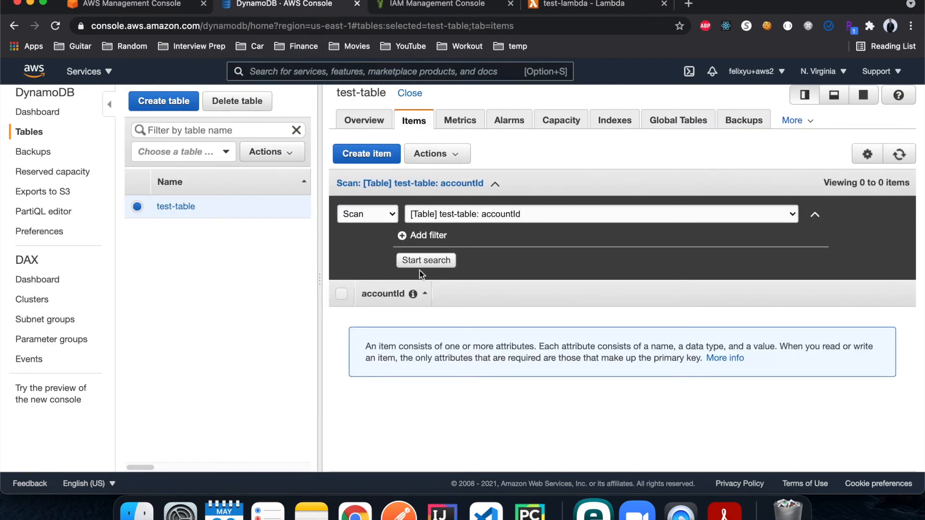
{"action": "left_click", "coordinate": [384, 157]}
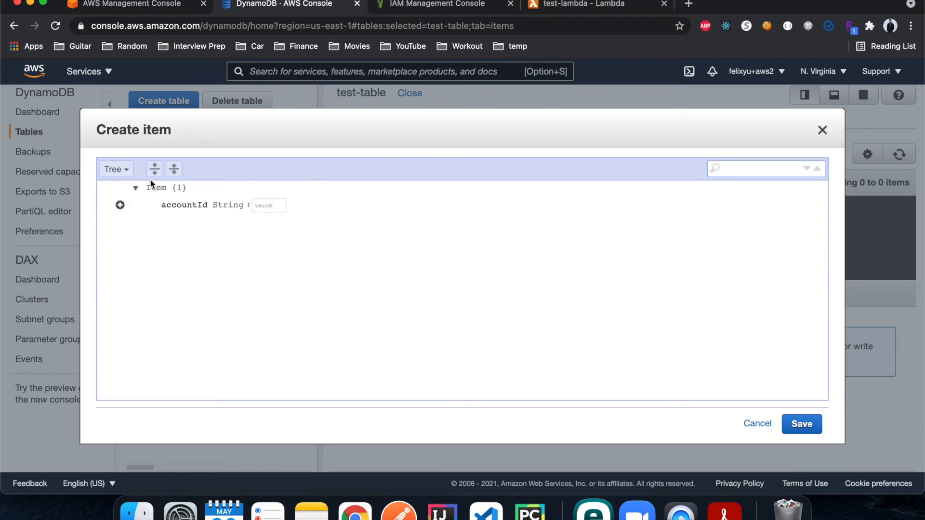
{"action": "left_click", "coordinate": [116, 169]}
{"action": "left_click", "coordinate": [127, 184]}
{"action": "left_click", "coordinate": [207, 196]}
{"action": "type", "text": "abcd\","}
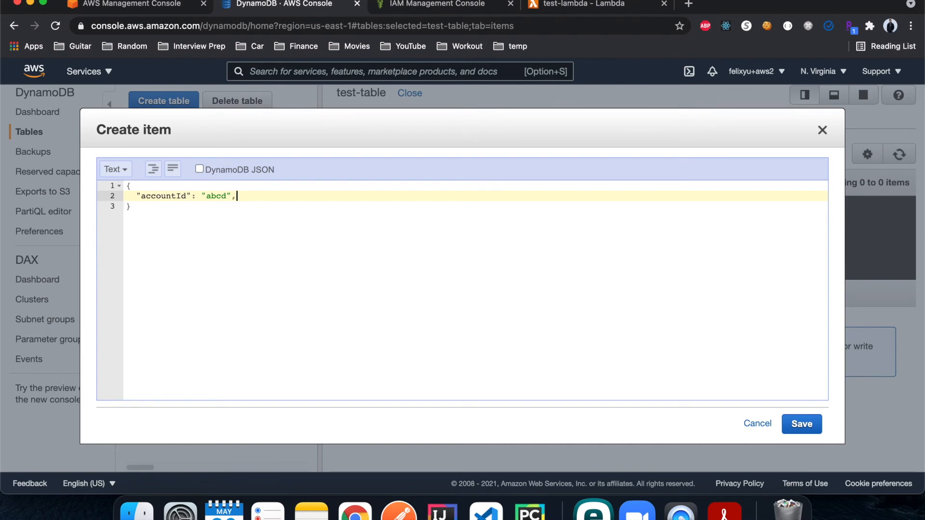
{"action": "key", "text": "Return"}
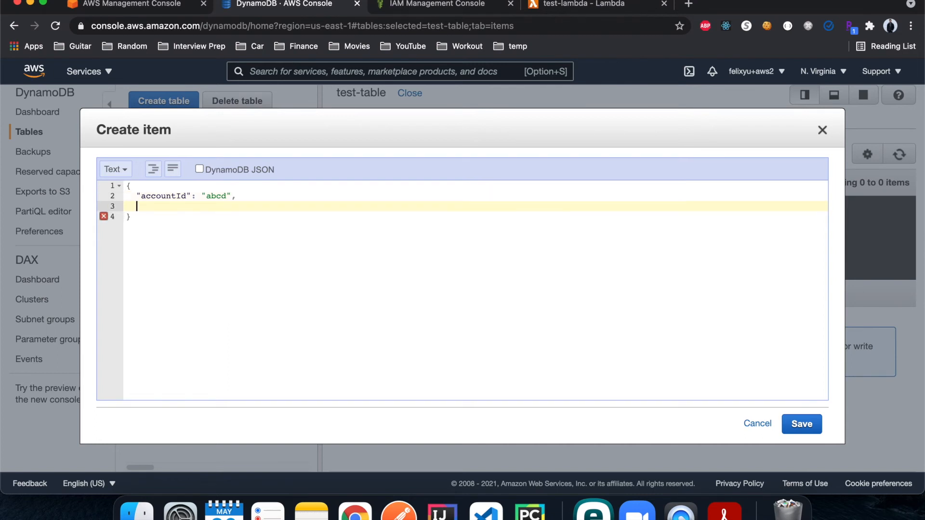
{"action": "type", "text": "\"something\": 1234"}
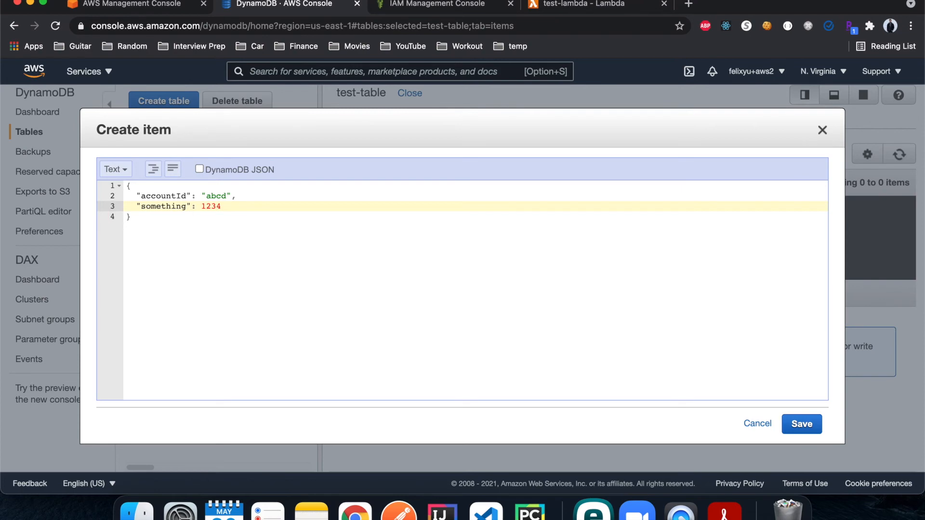
{"action": "left_click", "coordinate": [808, 424]}
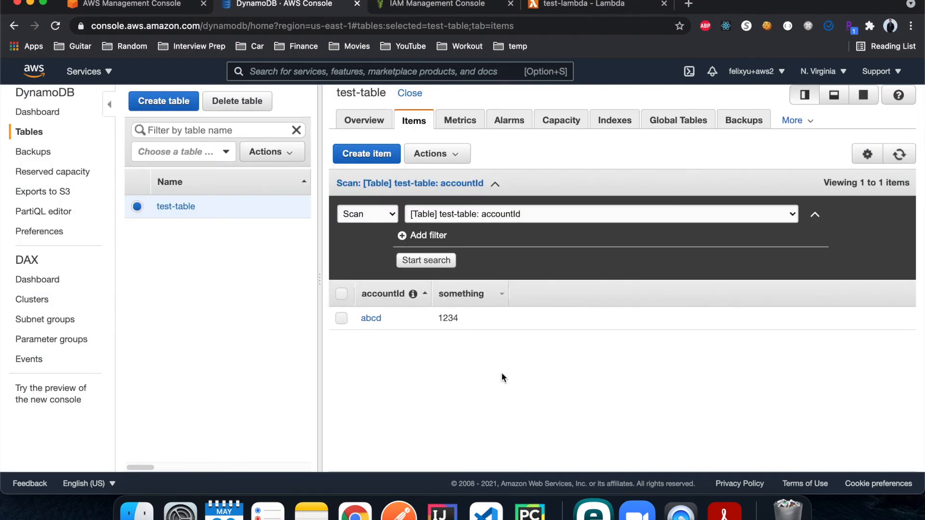
From test-lambda's monitoring page, open its logs in CloudWatch and open the latest log stream.
{"action": "left_click", "coordinate": [594, 9]}
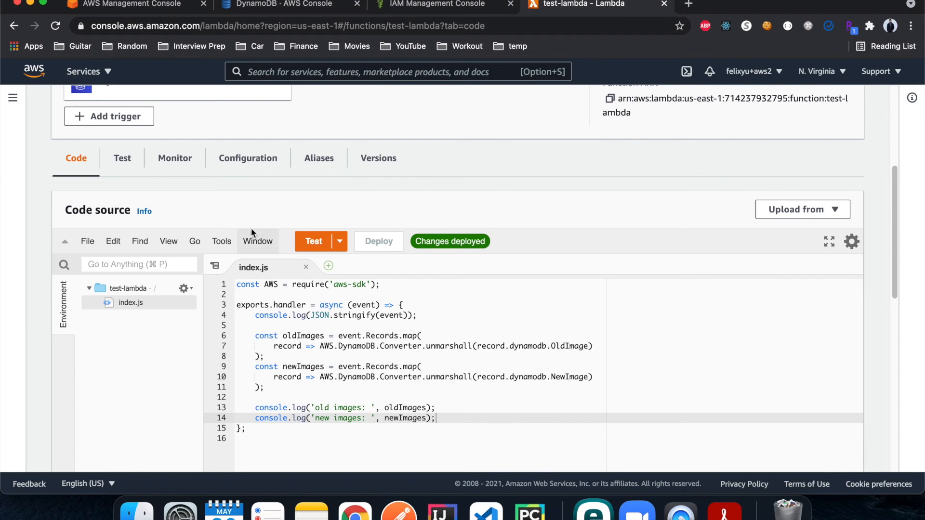
{"action": "left_click", "coordinate": [175, 158]}
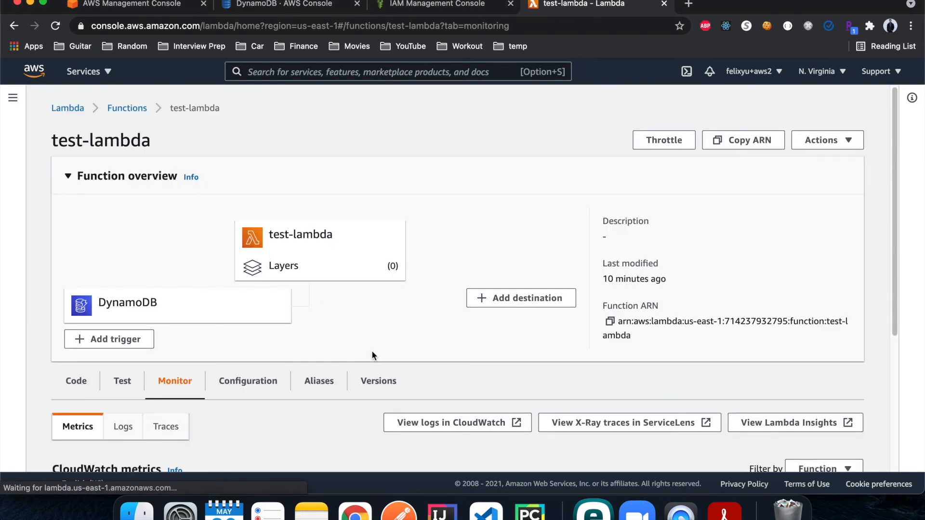
{"action": "left_click", "coordinate": [440, 425]}
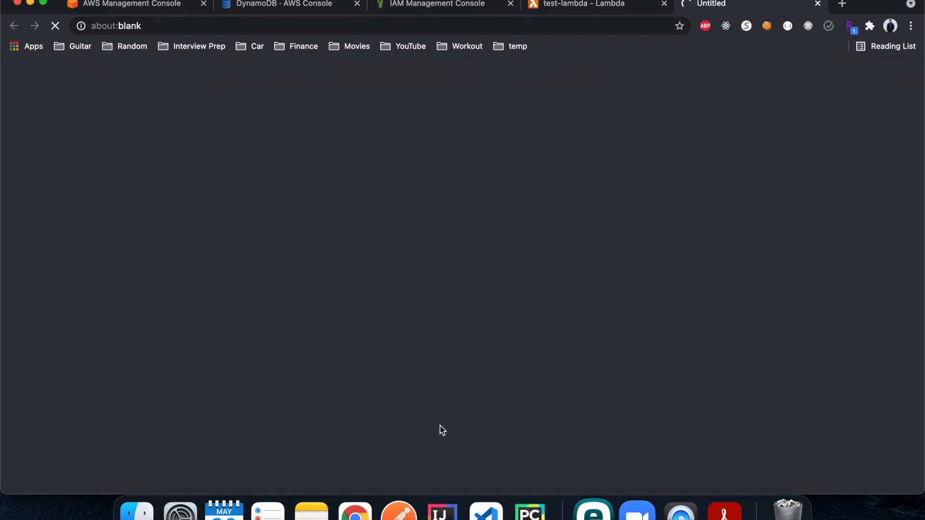
{"action": "scroll", "coordinate": [515, 259], "scroll_direction": "down", "scroll_amount": 2}
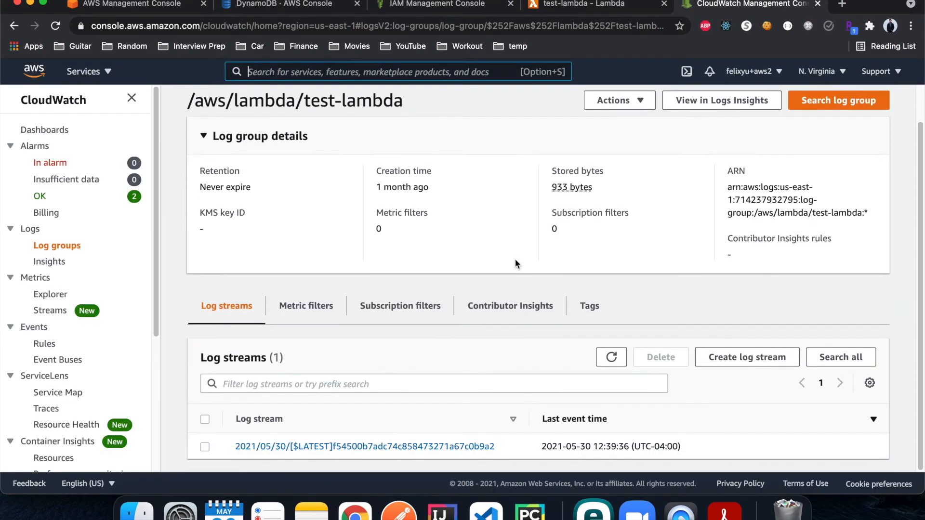
{"action": "left_click", "coordinate": [423, 446]}
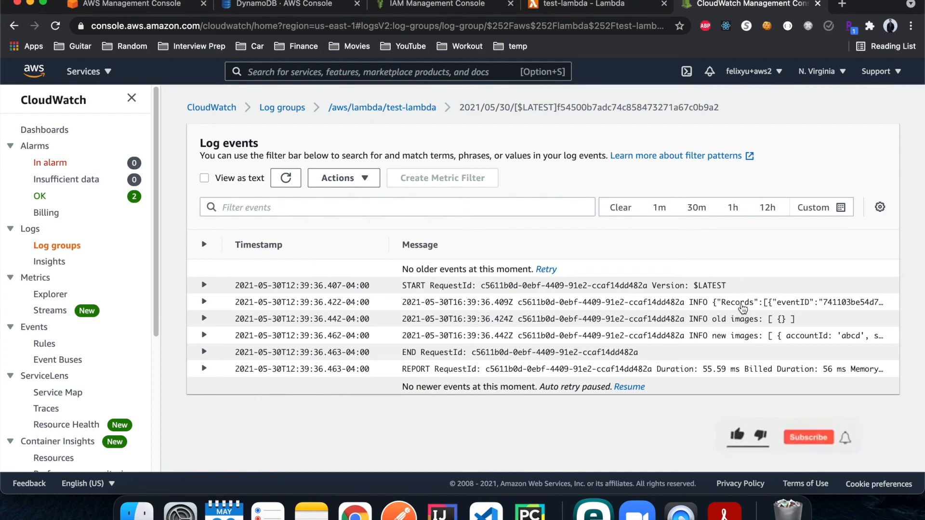
Expand the logged Records event and examine its event name, keys and NewImage content.
{"action": "left_click", "coordinate": [742, 309]}
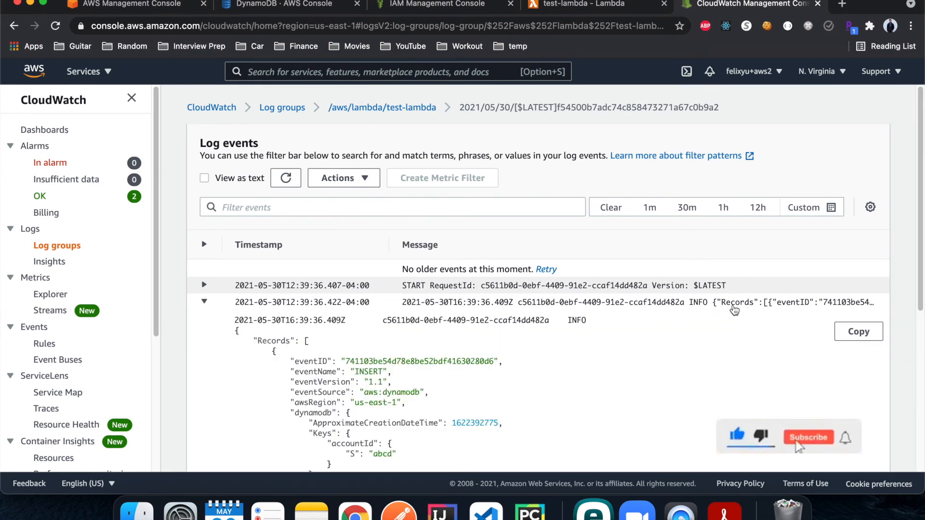
{"action": "scroll", "coordinate": [519, 383], "scroll_direction": "down", "scroll_amount": 3}
{"action": "scroll", "coordinate": [519, 383], "scroll_direction": "down", "scroll_amount": 3}
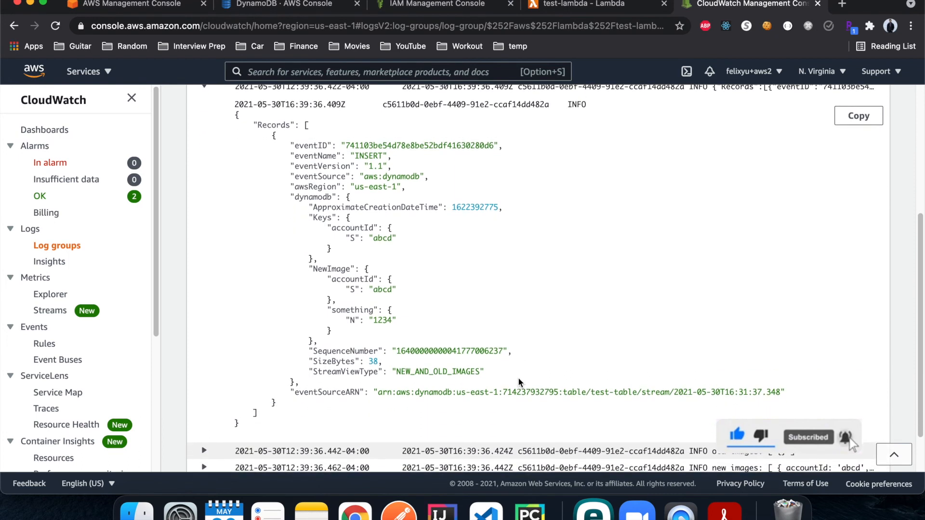
{"action": "scroll", "coordinate": [518, 378], "scroll_direction": "down", "scroll_amount": 1}
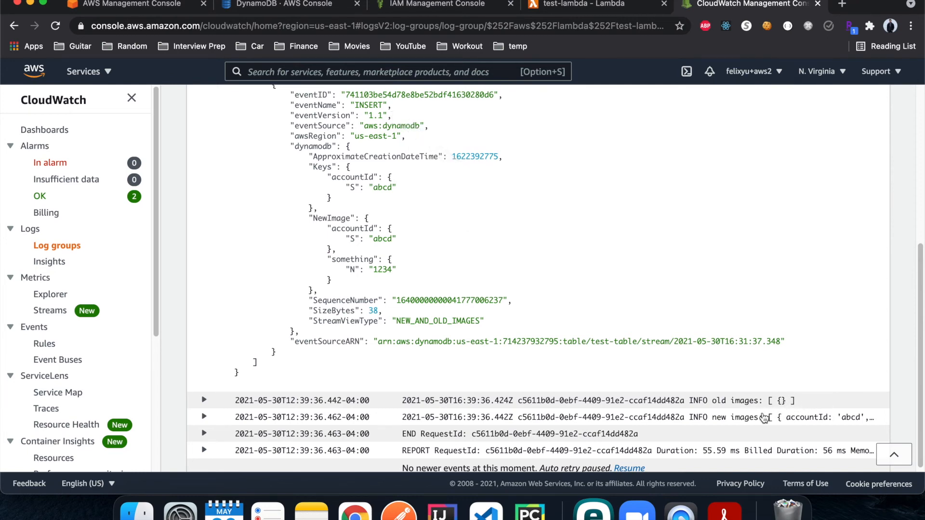
Expand the new images log entry to examine the unmarshalled item, and collapse both expanded entries.
{"action": "left_click", "coordinate": [762, 417]}
{"action": "scroll", "coordinate": [681, 432], "scroll_direction": "down", "scroll_amount": 1}
{"action": "scroll", "coordinate": [680, 433], "scroll_direction": "down", "scroll_amount": 1}
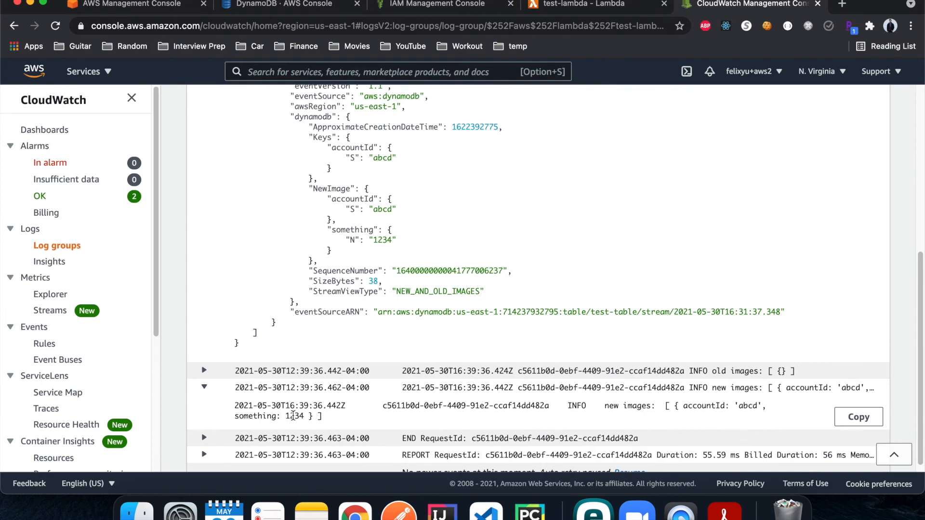
{"action": "scroll", "coordinate": [293, 416], "scroll_direction": "up", "scroll_amount": 3}
{"action": "left_click", "coordinate": [303, 148]}
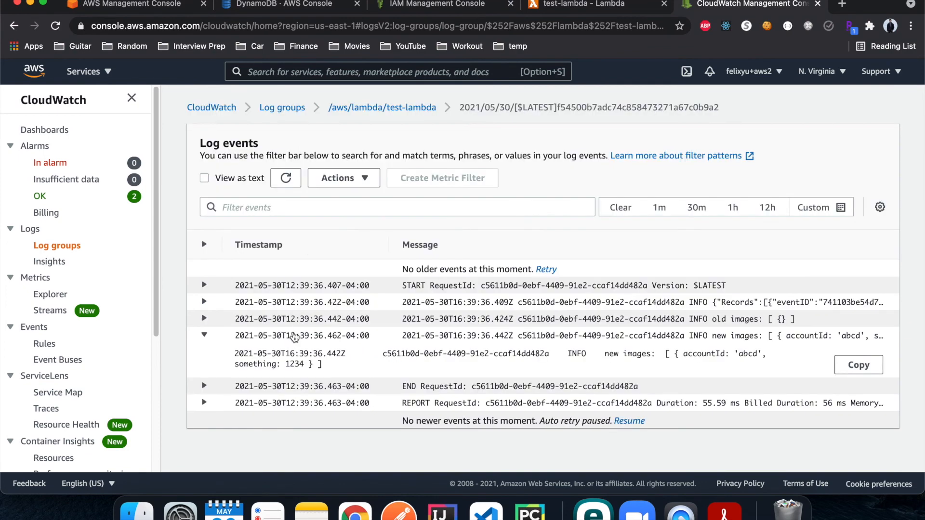
{"action": "left_click", "coordinate": [295, 336]}
{"action": "left_click", "coordinate": [309, 6]}
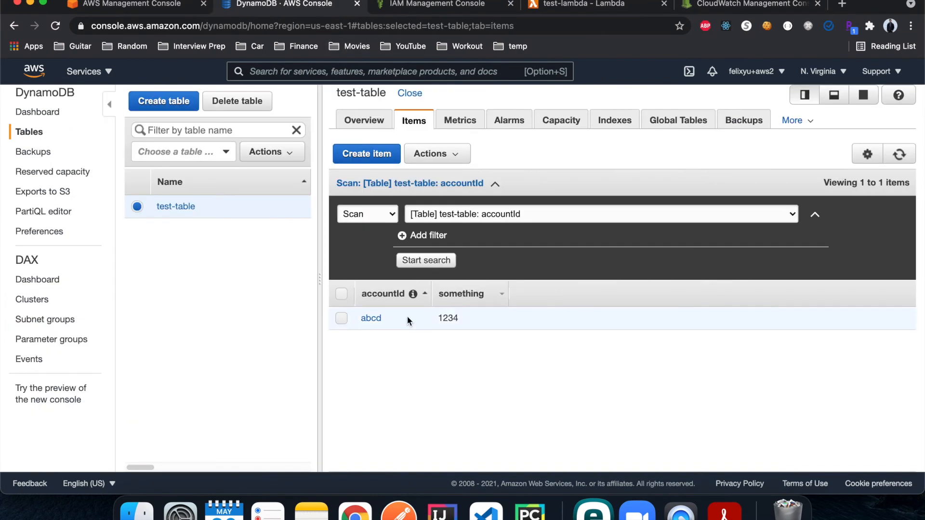
{"action": "left_click", "coordinate": [370, 318]}
{"action": "left_click", "coordinate": [269, 222]}
{"action": "type", "text": "1111111"}
{"action": "left_click", "coordinate": [811, 425]}
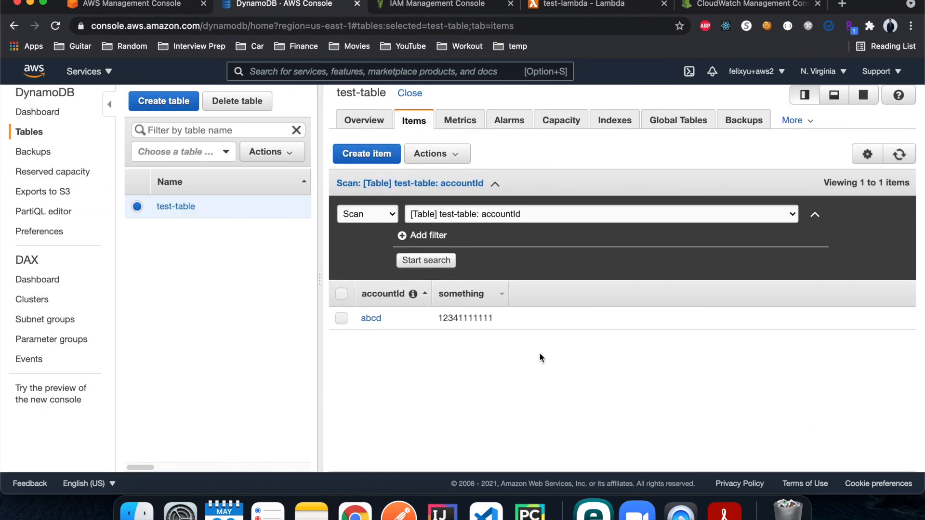
Return to the CloudWatch log stream and resume automatic loading of newer log events.
{"action": "left_click", "coordinate": [752, 6]}
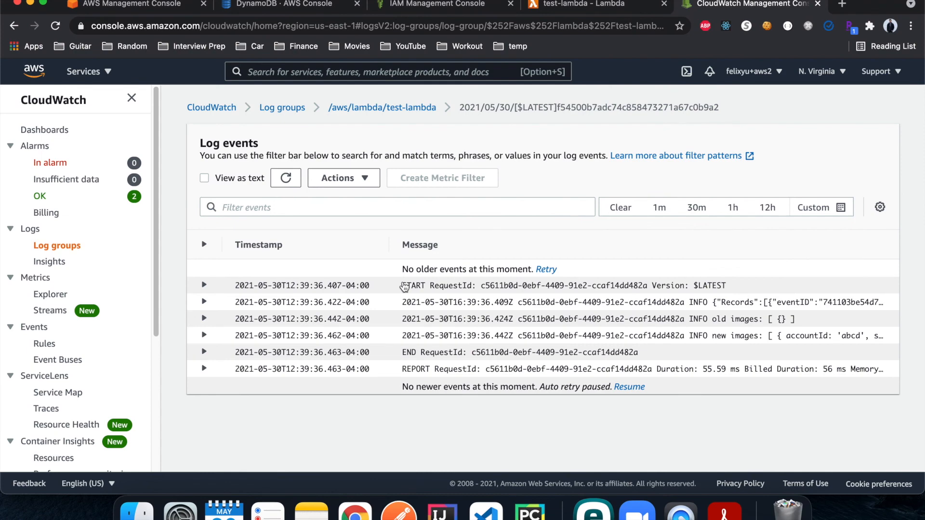
{"action": "left_click", "coordinate": [635, 388]}
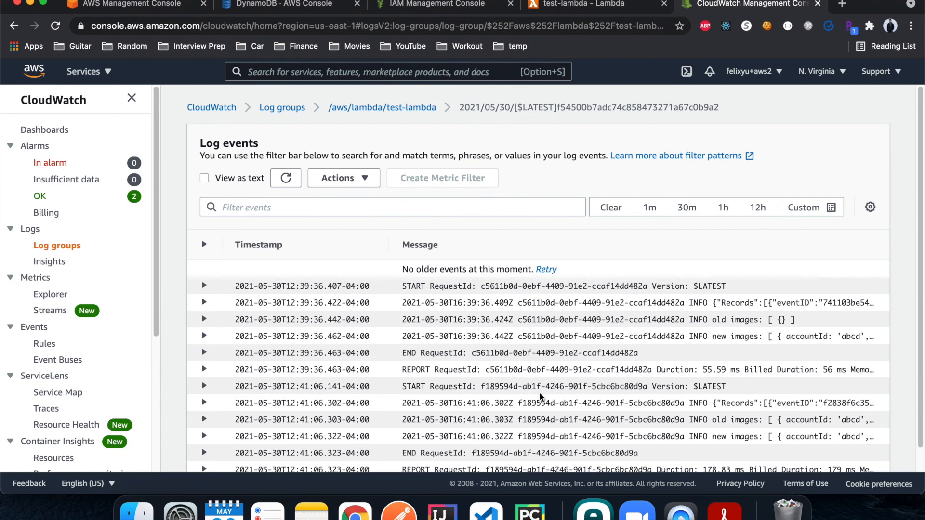
{"action": "scroll", "coordinate": [539, 393], "scroll_direction": "down", "scroll_amount": 1}
{"action": "scroll", "coordinate": [539, 393], "scroll_direction": "down", "scroll_amount": 1}
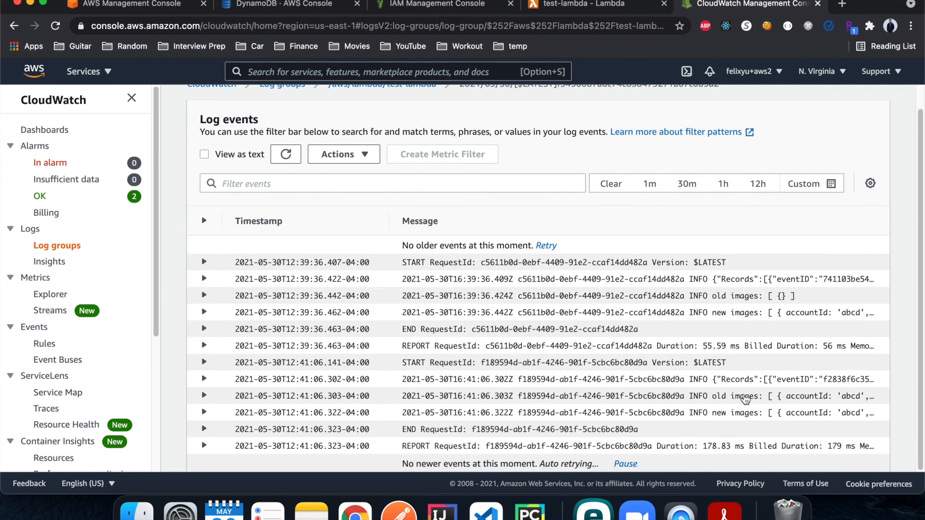
Expand the old images and new images entries of the second invocation to compare the item before and after the edit.
{"action": "left_click", "coordinate": [745, 399]}
{"action": "scroll", "coordinate": [742, 397], "scroll_direction": "down", "scroll_amount": 2}
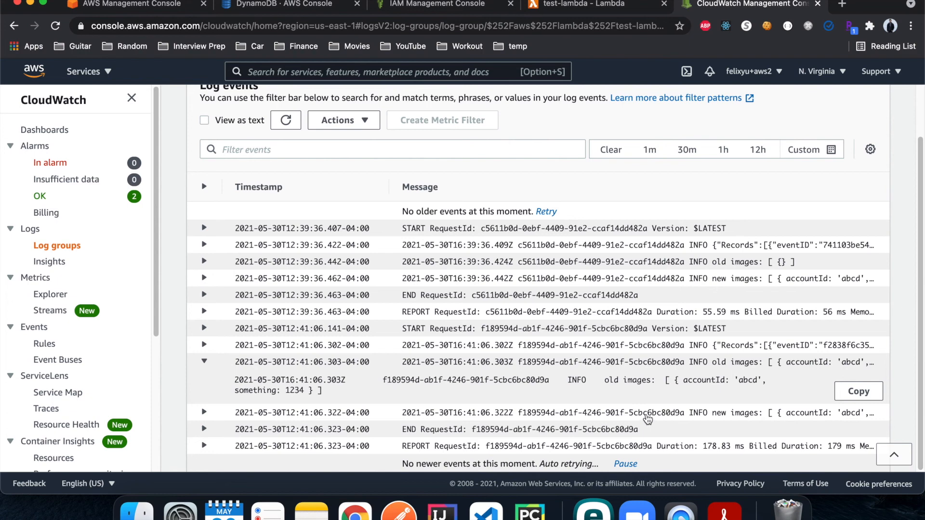
{"action": "left_click", "coordinate": [645, 415]}
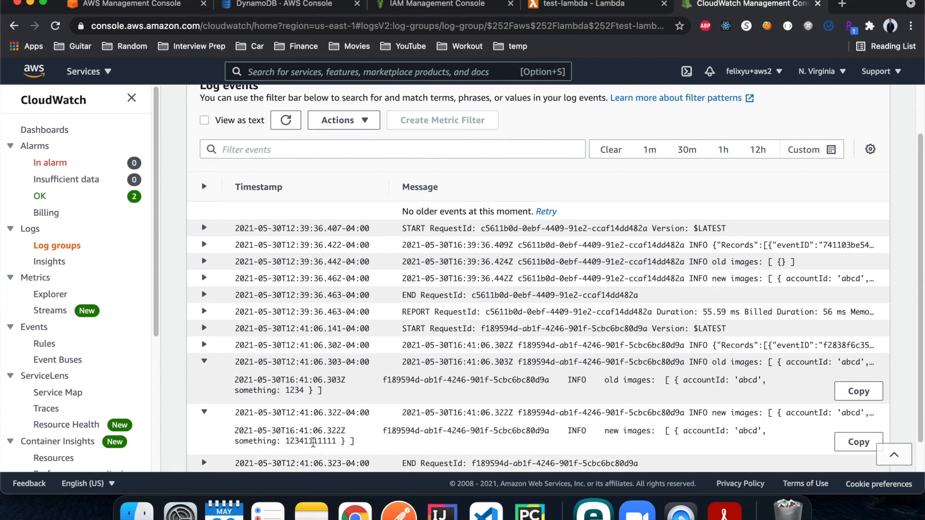
Examine the second invocation's full Records event with its NewImage and OldImage, and collapse the expanded log entries.
{"action": "left_click", "coordinate": [620, 348]}
{"action": "scroll", "coordinate": [621, 349], "scroll_direction": "down", "scroll_amount": 10}
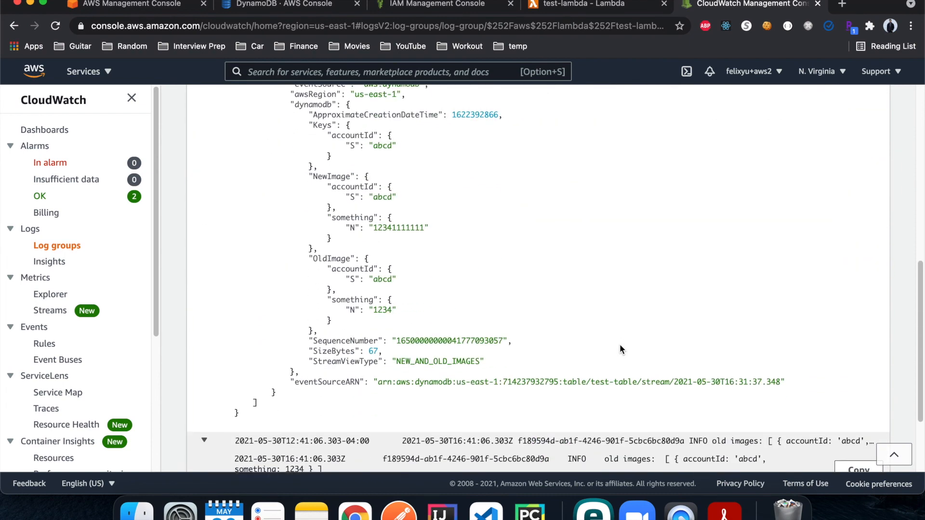
{"action": "scroll", "coordinate": [621, 348], "scroll_direction": "up", "scroll_amount": 3}
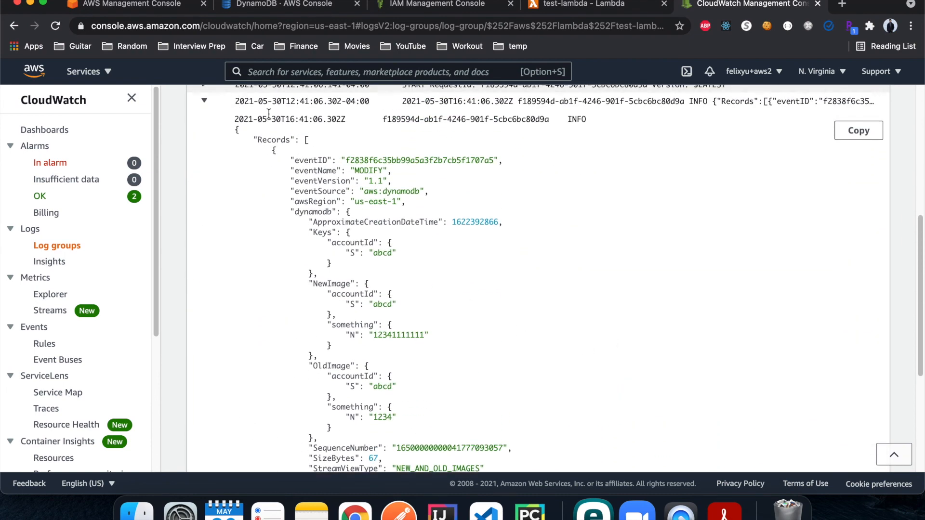
{"action": "left_click", "coordinate": [204, 101]}
{"action": "scroll", "coordinate": [207, 346], "scroll_direction": "up", "scroll_amount": 2}
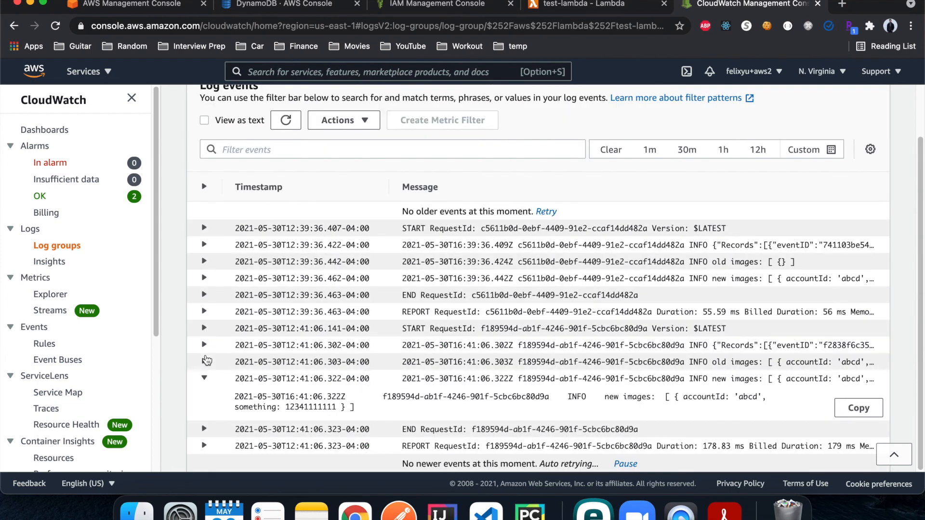
{"action": "left_click", "coordinate": [204, 378]}
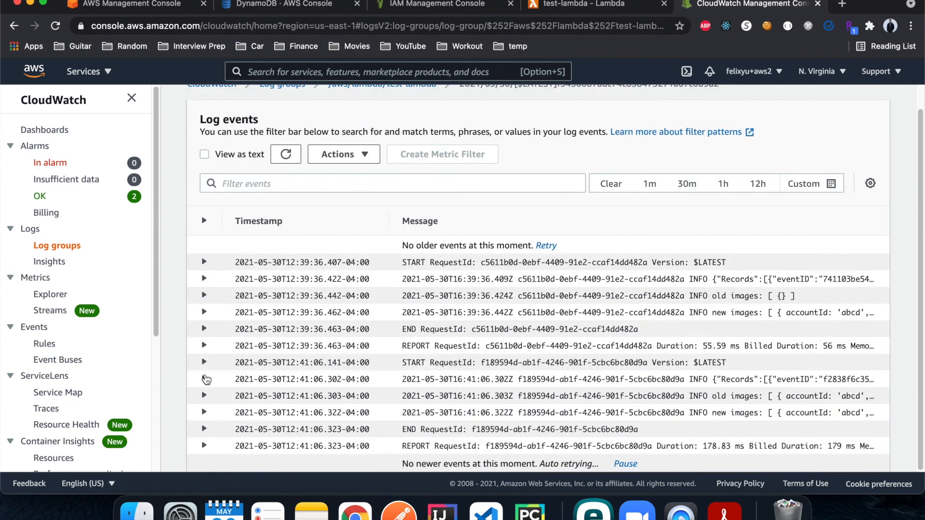
Switch to DynamoDB and delete the abcd item from test-table, confirming the deletion.
{"action": "left_click", "coordinate": [303, 8]}
{"action": "left_click", "coordinate": [342, 319]}
{"action": "left_click", "coordinate": [453, 154]}
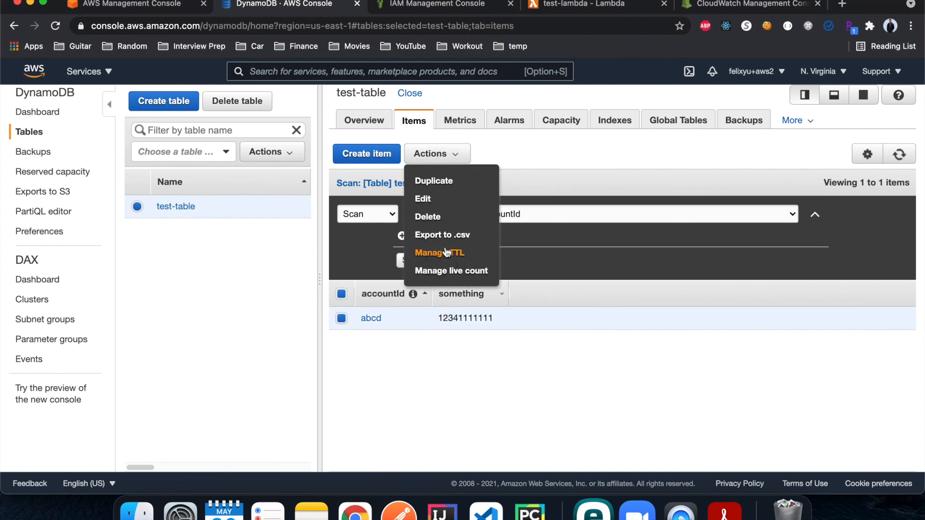
{"action": "left_click", "coordinate": [429, 217]}
{"action": "left_click", "coordinate": [568, 316]}
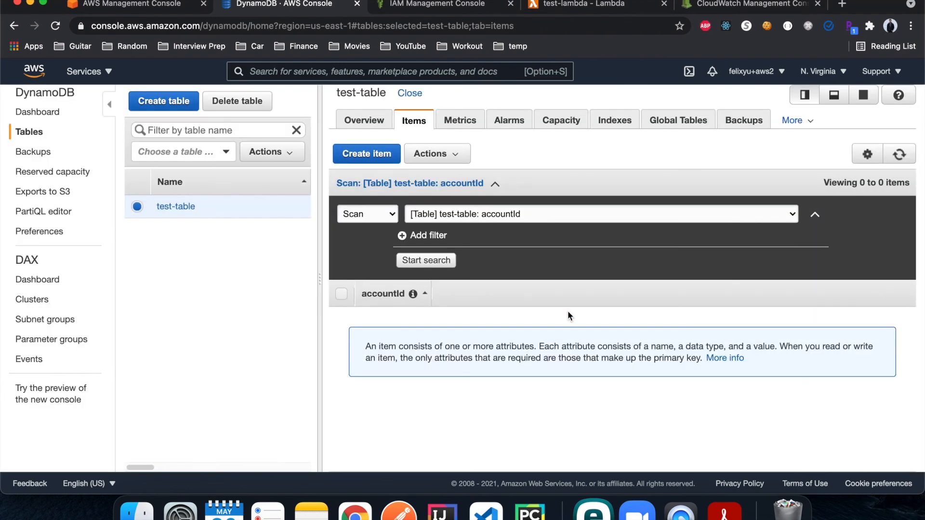
Return to the CloudWatch log stream and expand the old images entry of the third invocation to examine the deleted item.
{"action": "left_click", "coordinate": [732, 6]}
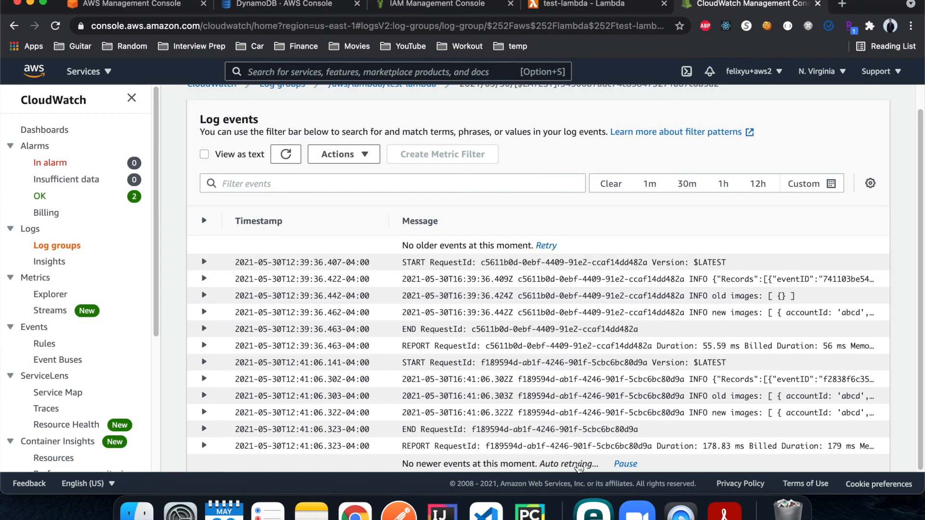
{"action": "scroll", "coordinate": [578, 467], "scroll_direction": "down", "scroll_amount": 2}
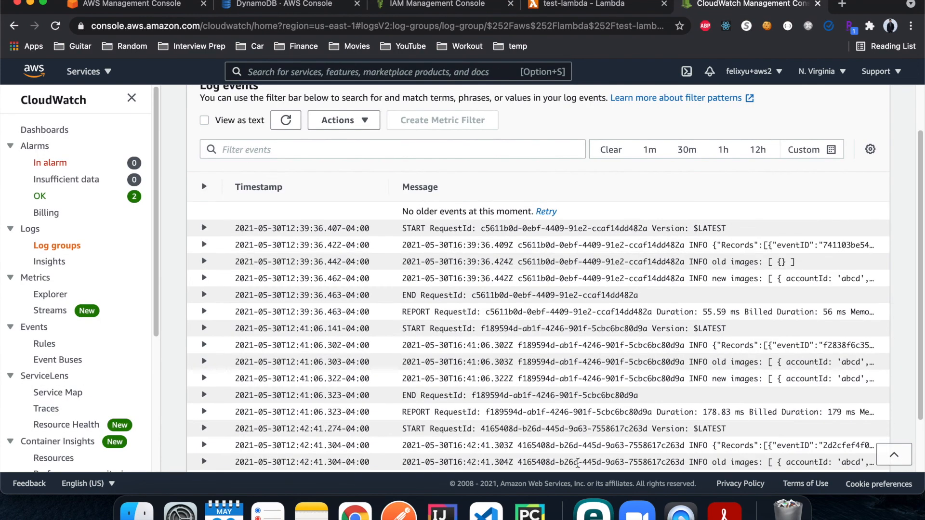
{"action": "scroll", "coordinate": [577, 464], "scroll_direction": "down", "scroll_amount": 4}
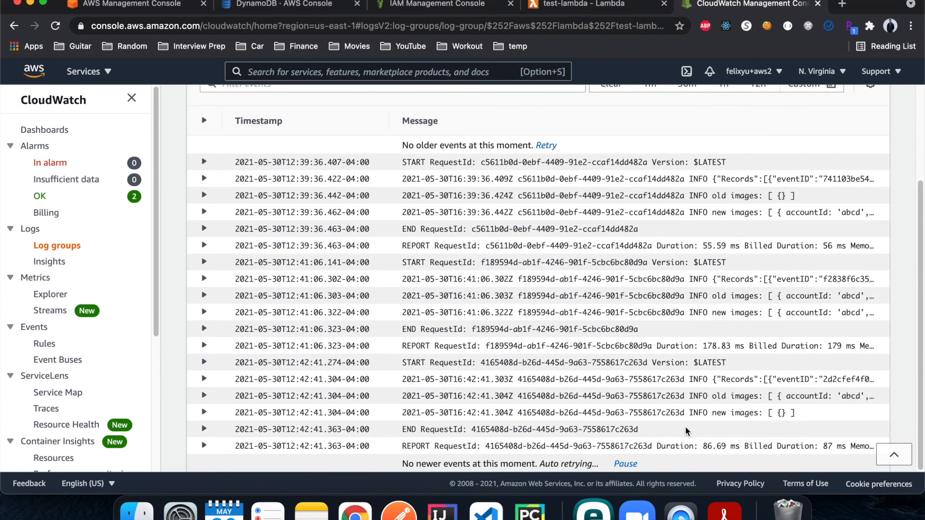
{"action": "left_click", "coordinate": [745, 401]}
{"action": "scroll", "coordinate": [745, 398], "scroll_direction": "down", "scroll_amount": 1}
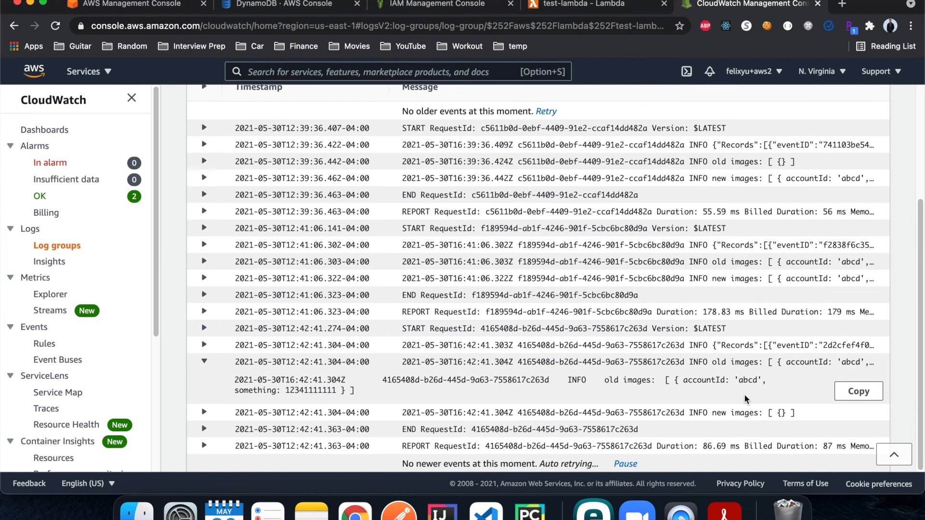